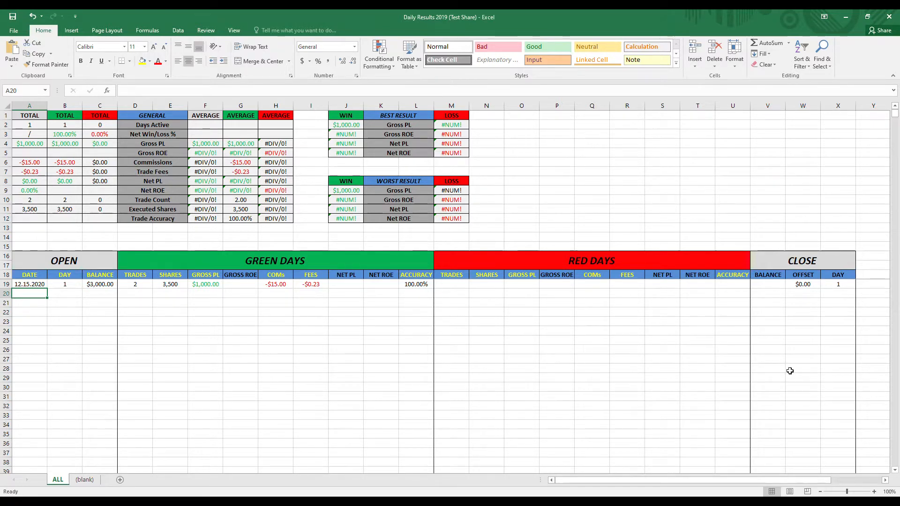
key(ctrl+z)
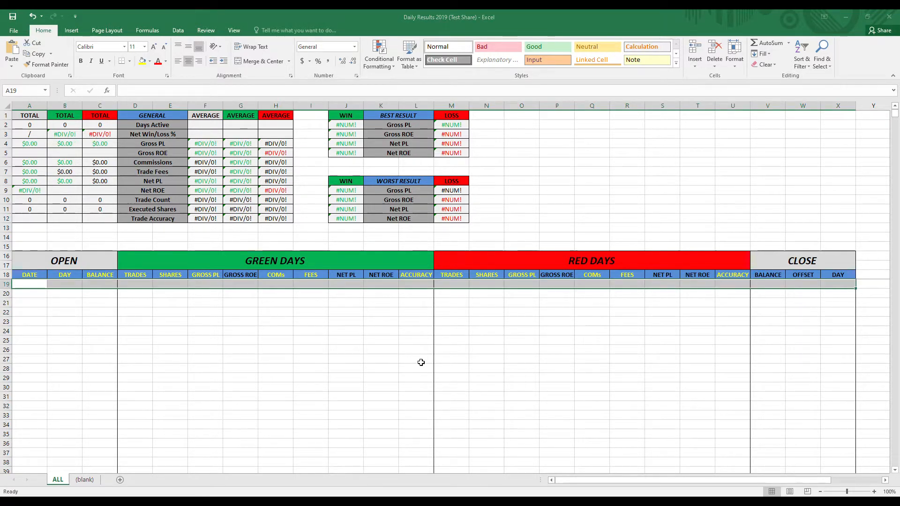
click(422, 363)
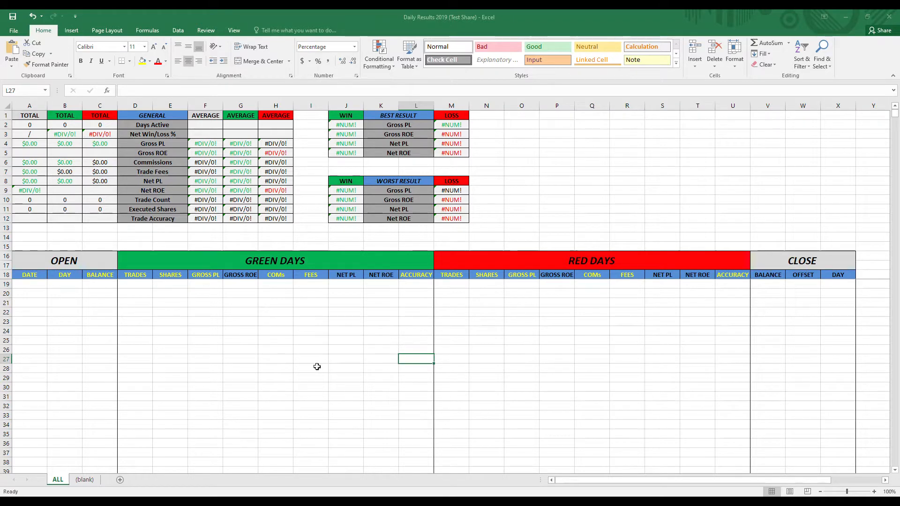
key(ctrl+y)
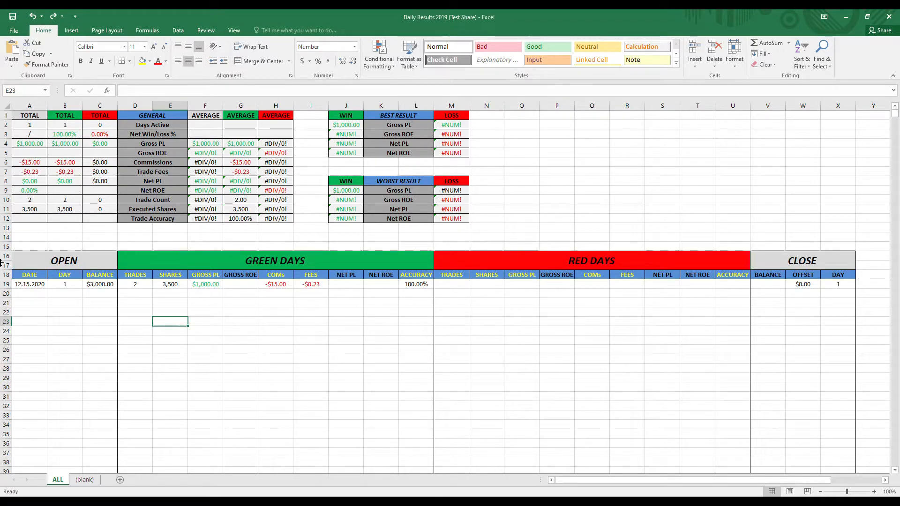
drag(240, 295, 240, 302)
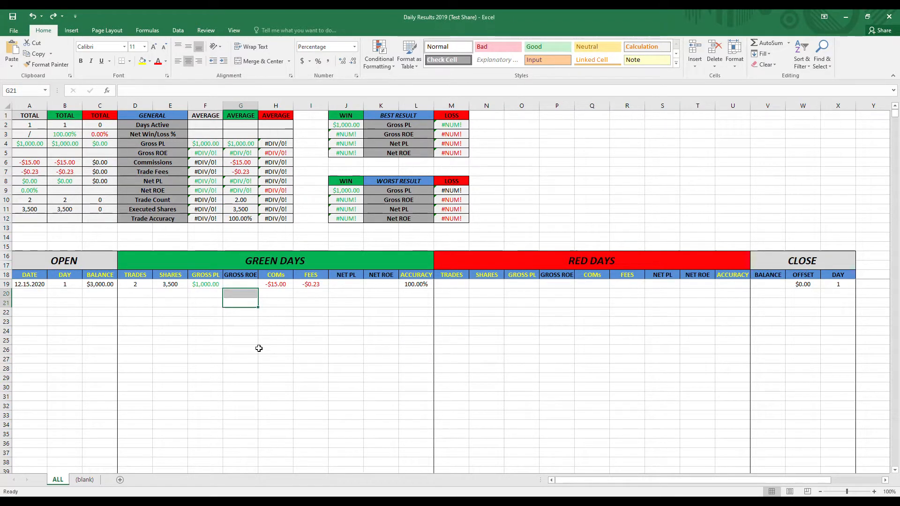
click(259, 350)
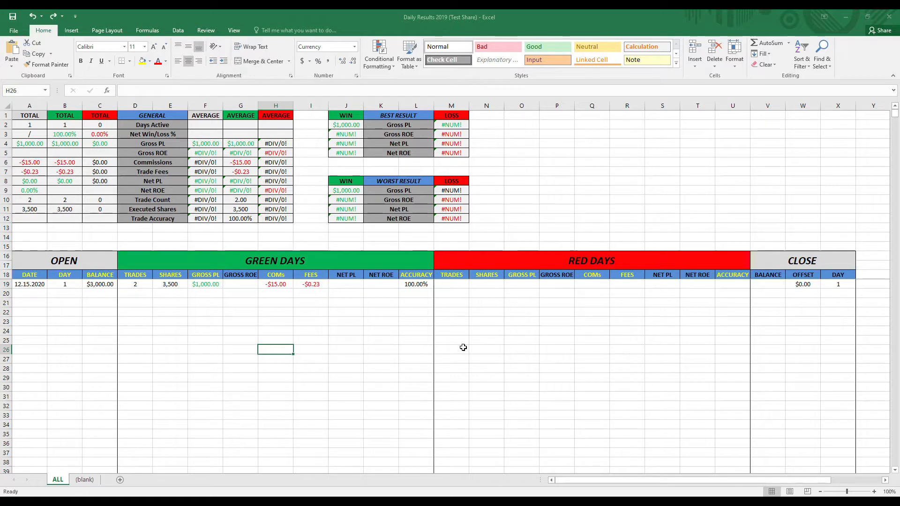
- Examine the row 19 entries: opening date, day and balance, and the Green Days trades, shares, gross PL, commissions, fees and accuracy
click(28, 284)
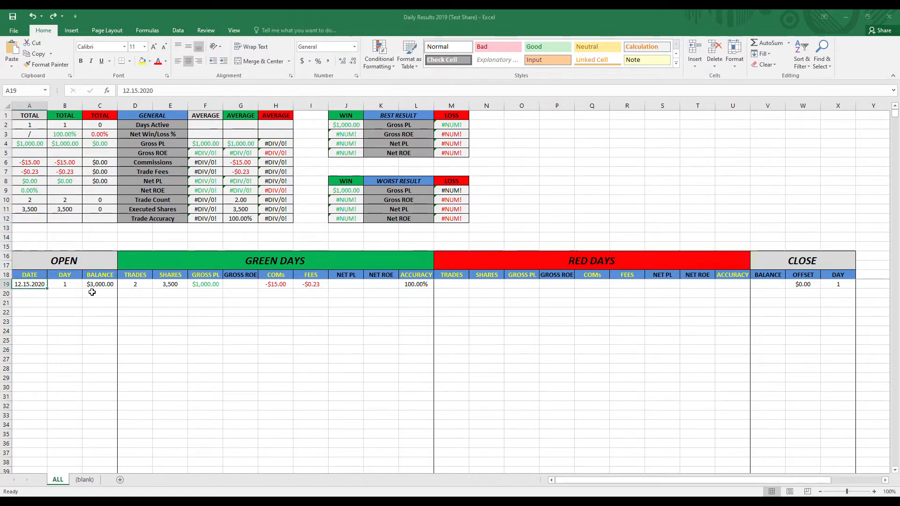
click(69, 283)
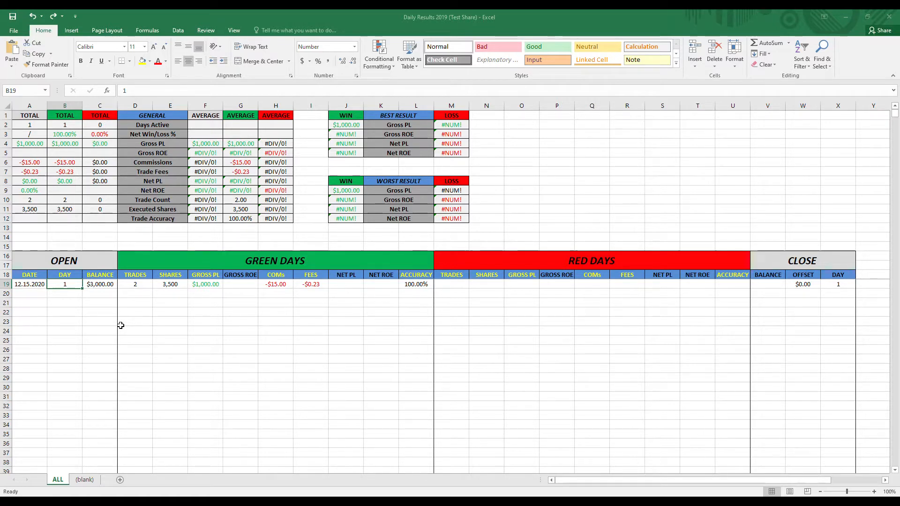
click(105, 284)
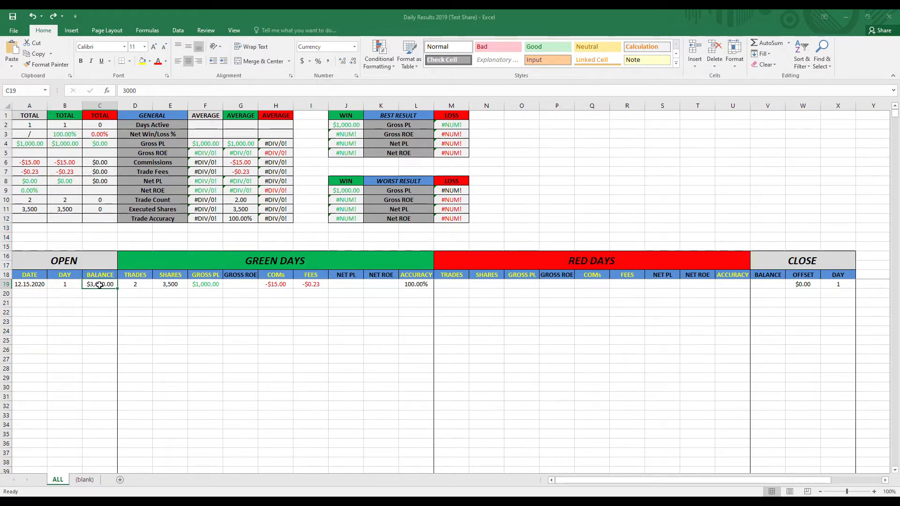
click(87, 260)
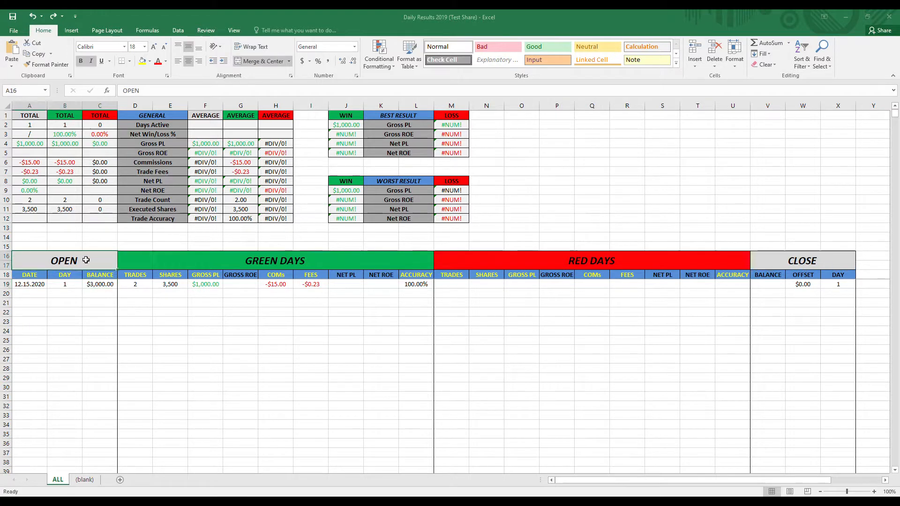
click(140, 302)
key(Up)
key(Up)
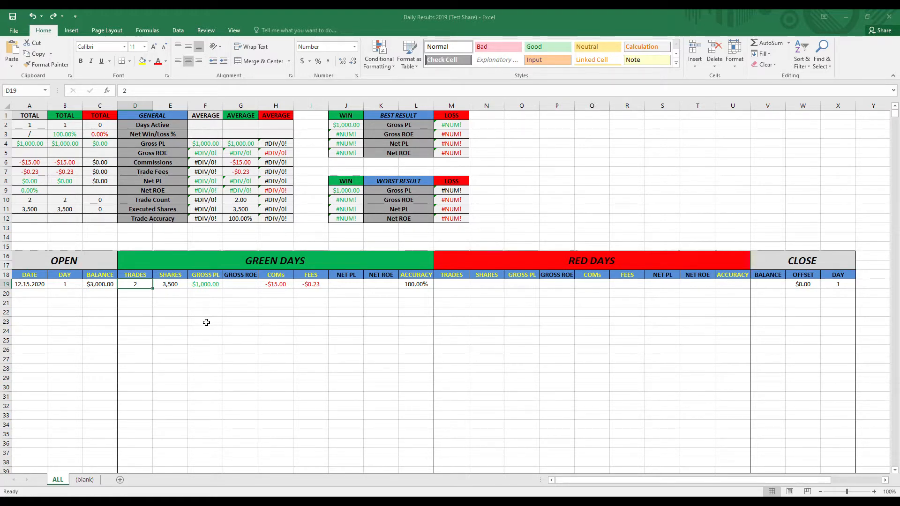
click(170, 284)
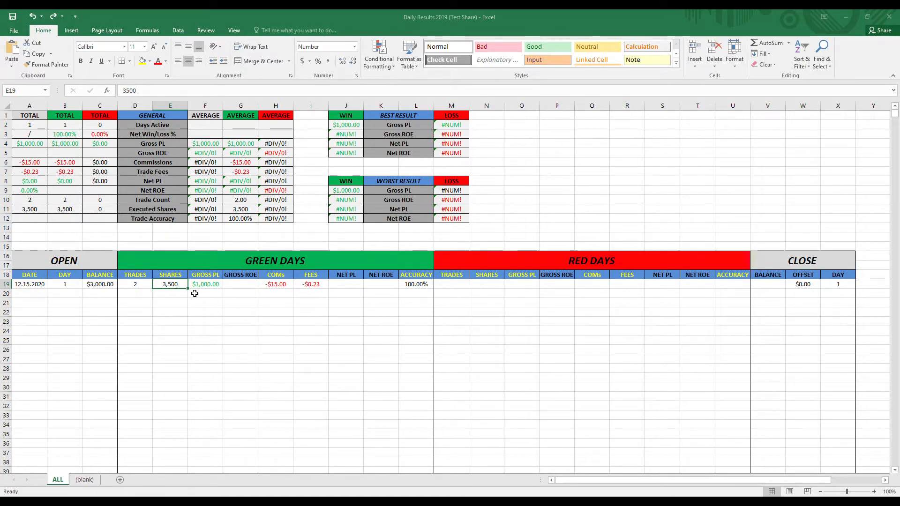
key(Right)
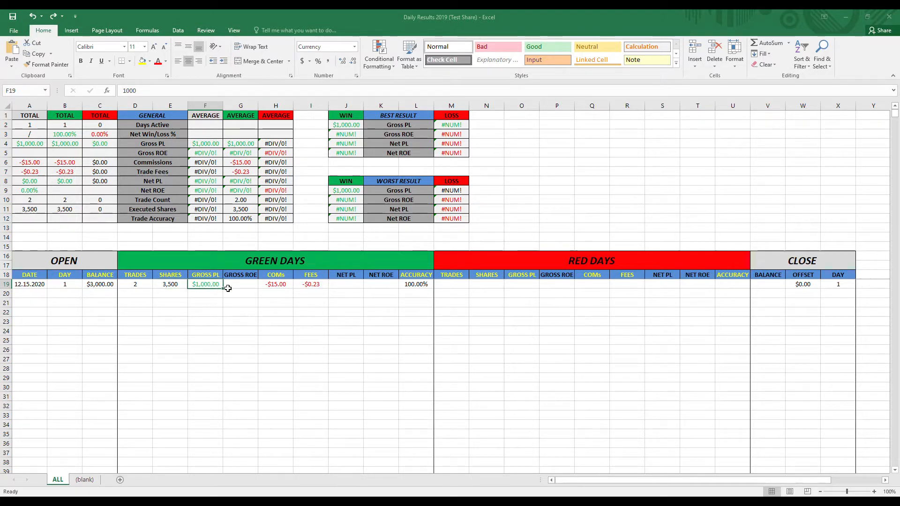
key(Right)
key(Right)
drag(308, 284, 286, 285)
click(295, 302)
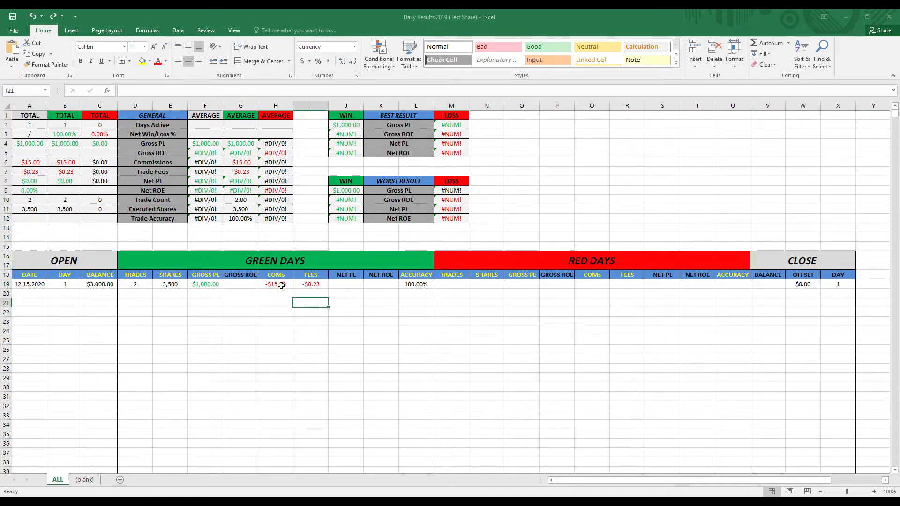
click(280, 285)
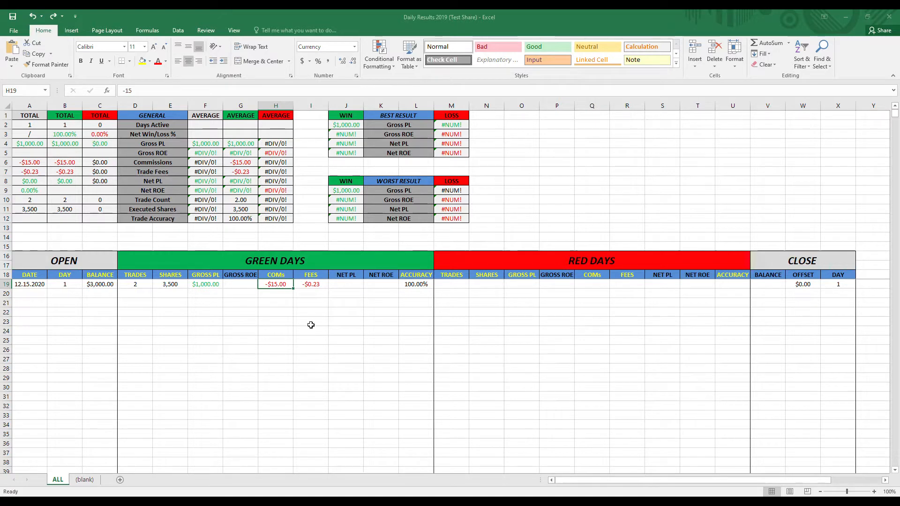
click(314, 281)
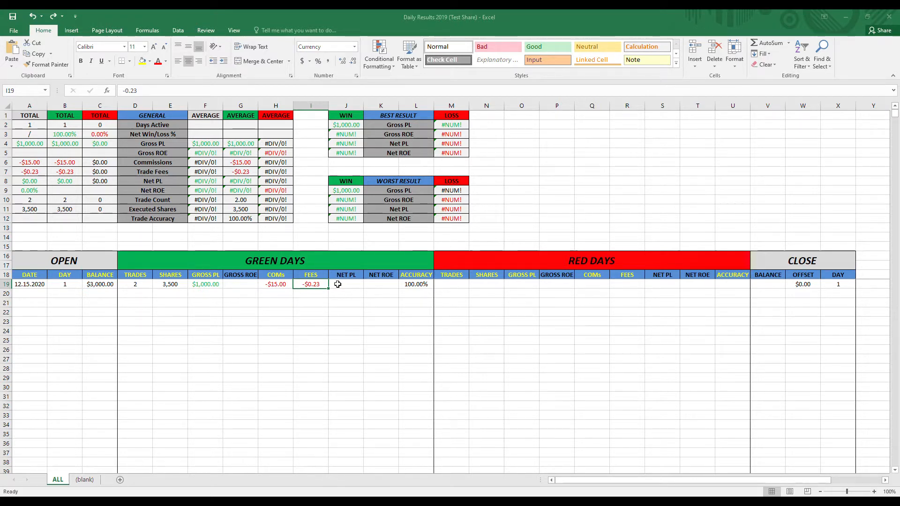
click(425, 285)
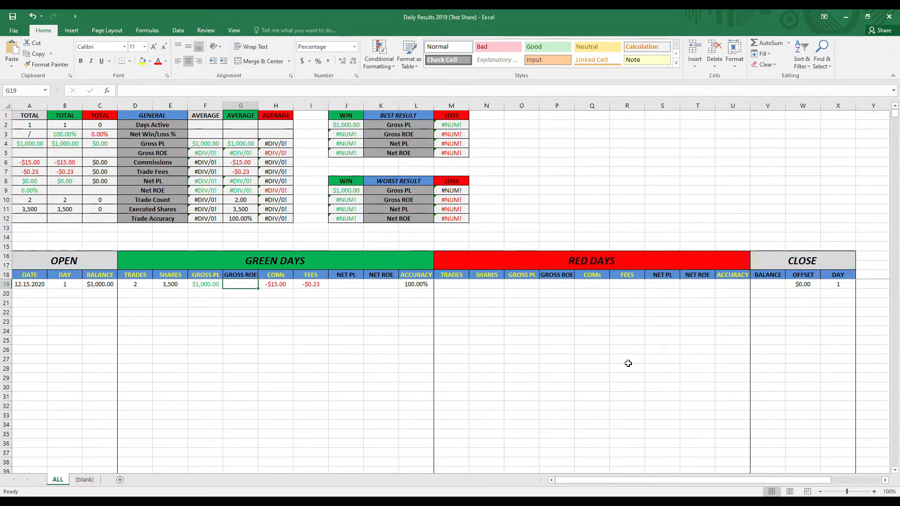
- Calculate the Green Days gross ROE in G19 with the formula =F19/C19
key(BackSpace)
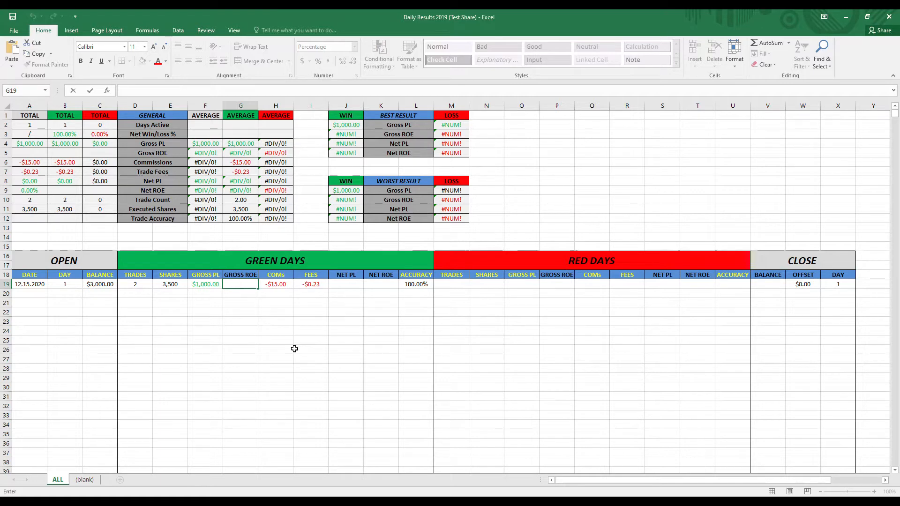
text(=)
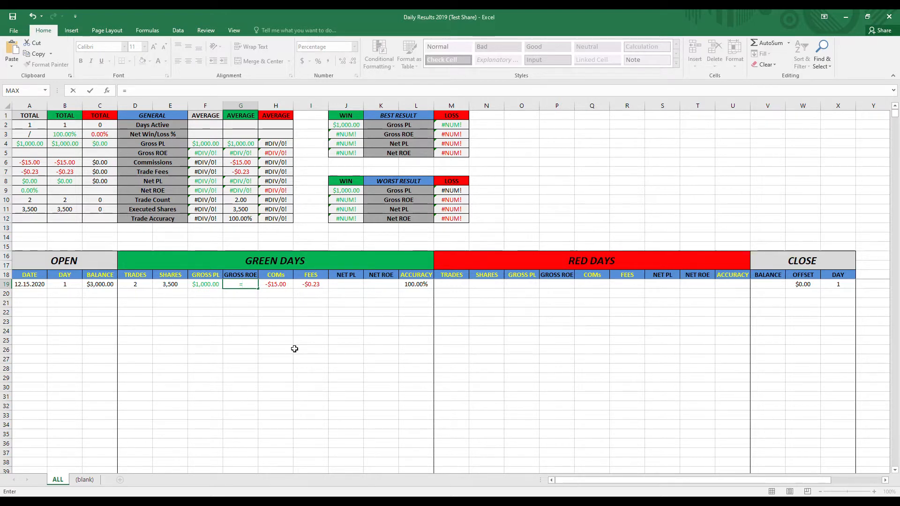
text(f19/)
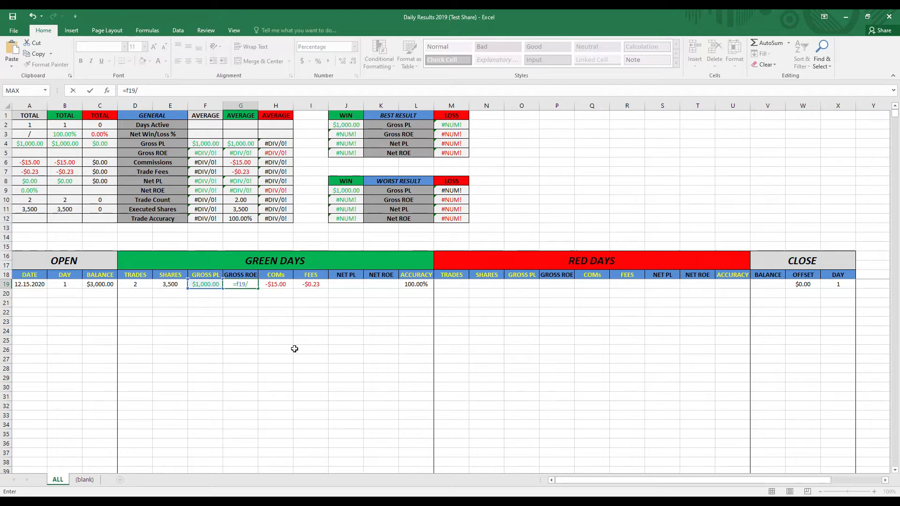
text(c19)
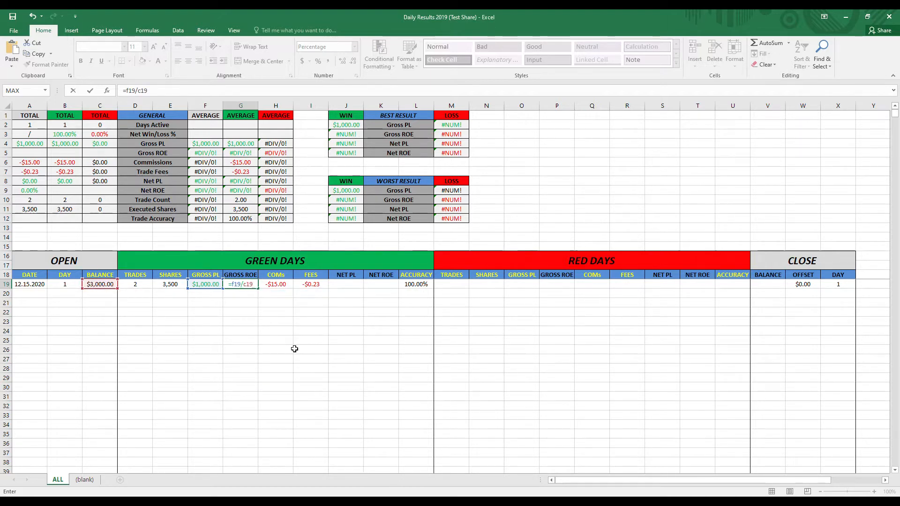
key(Tab)
key(Down)
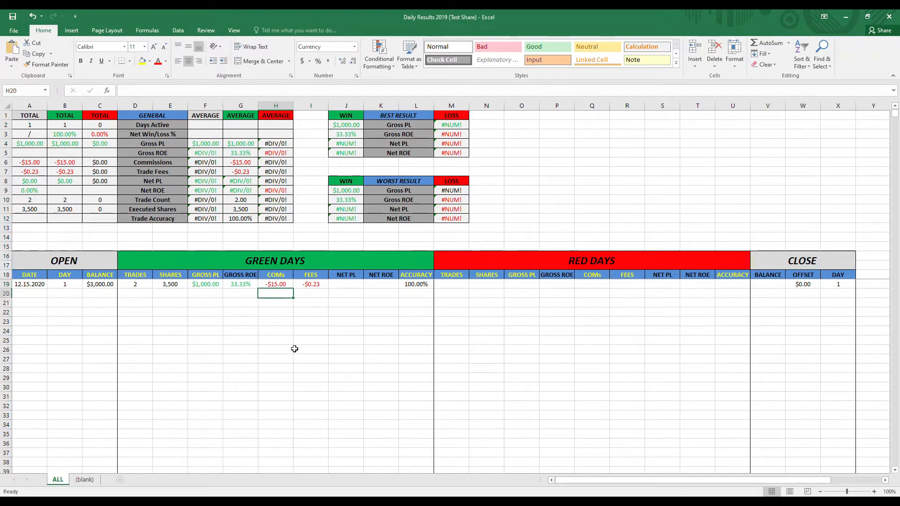
- Calculate the Green Days net PL in J19 with the formula =F19+H19+I19
double_click(359, 284)
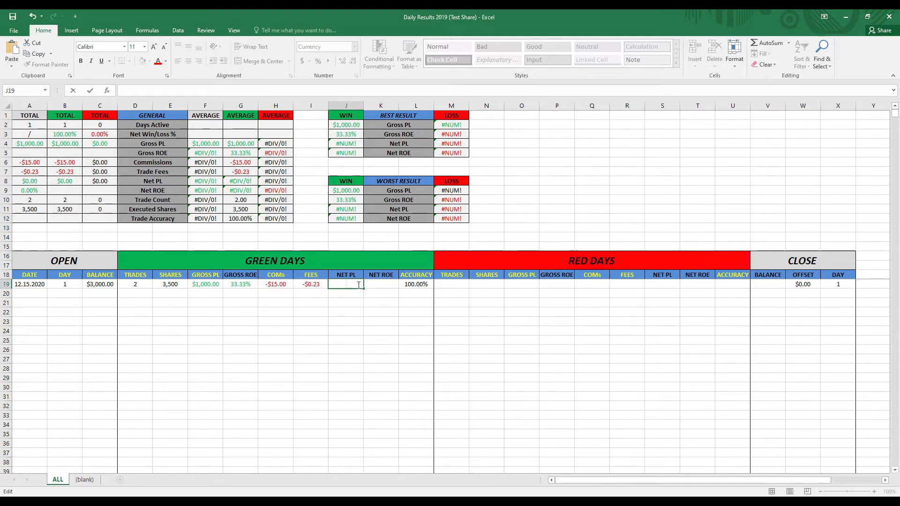
text(=)
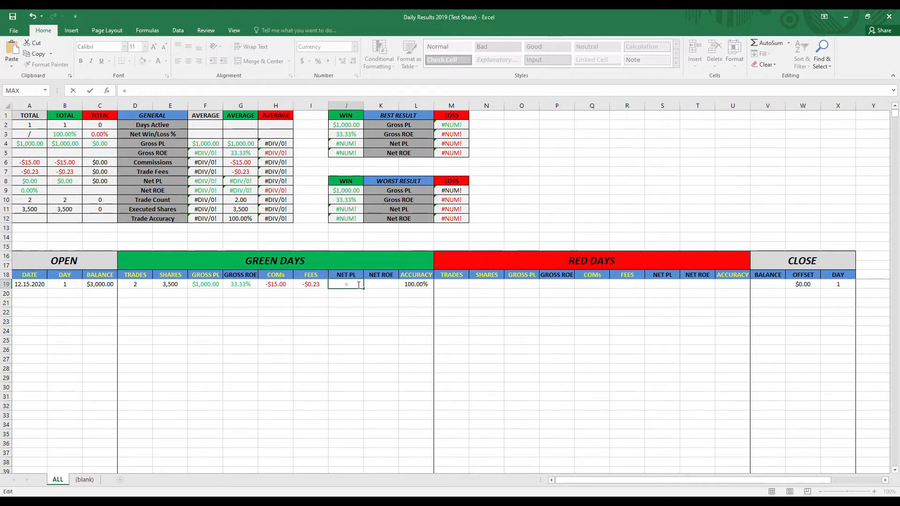
text(f19)
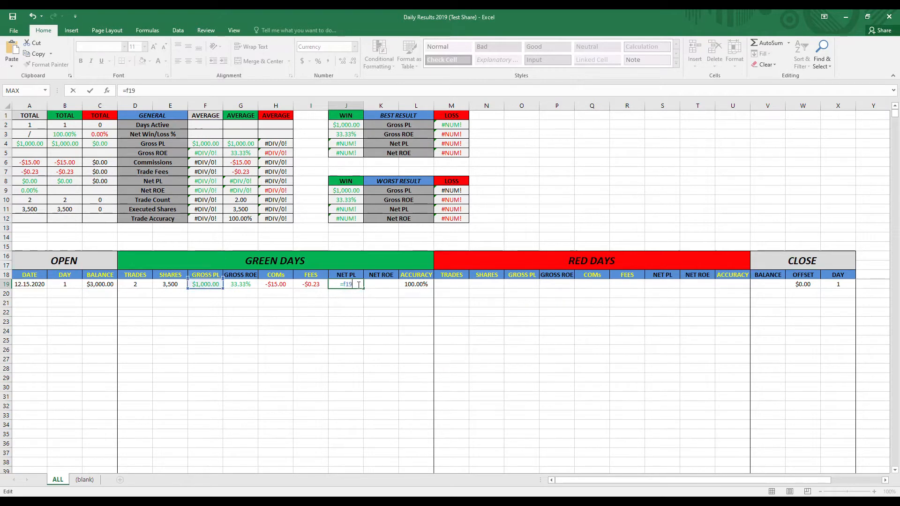
text(+h19+)
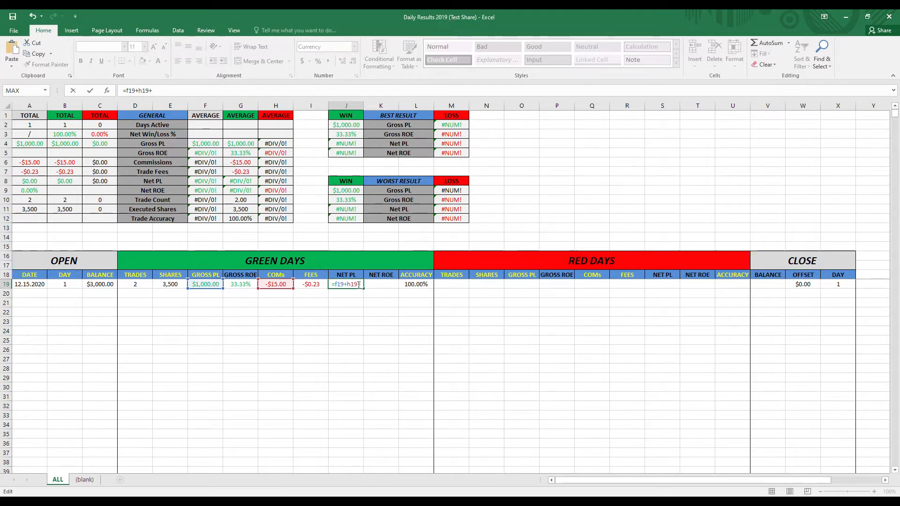
text(i19)
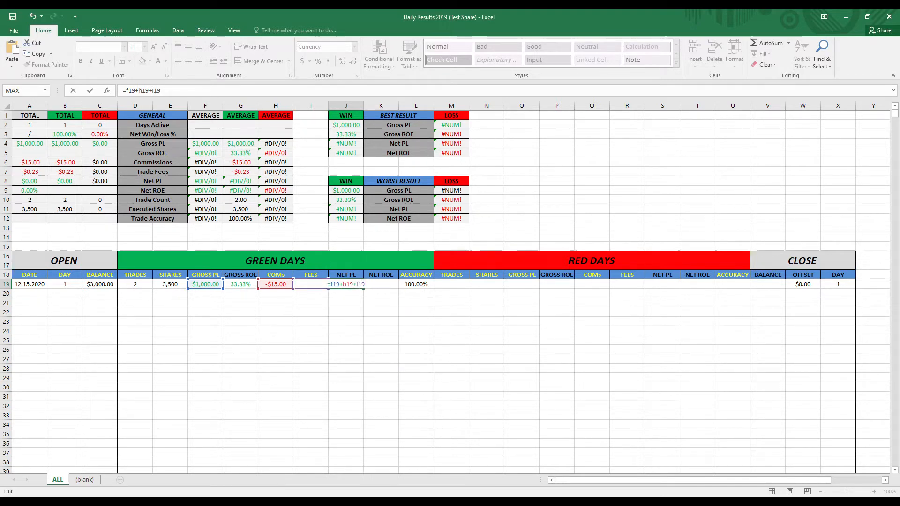
key(Return)
click(342, 285)
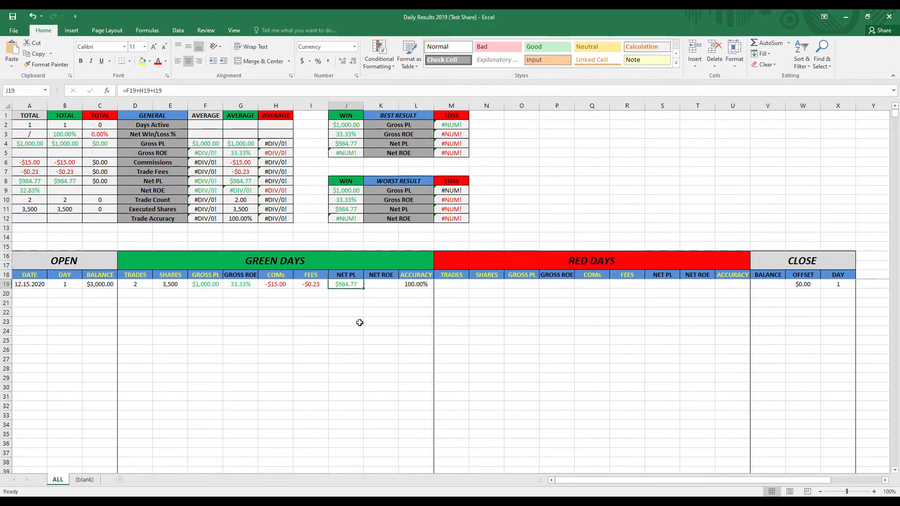
- Calculate the Green Days net ROE in K19 with the formula =J19/C19
double_click(388, 284)
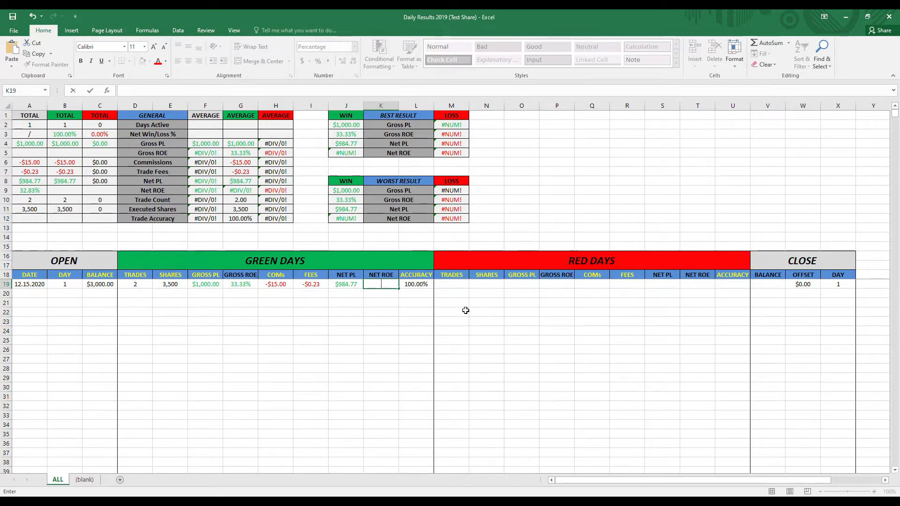
text(=)
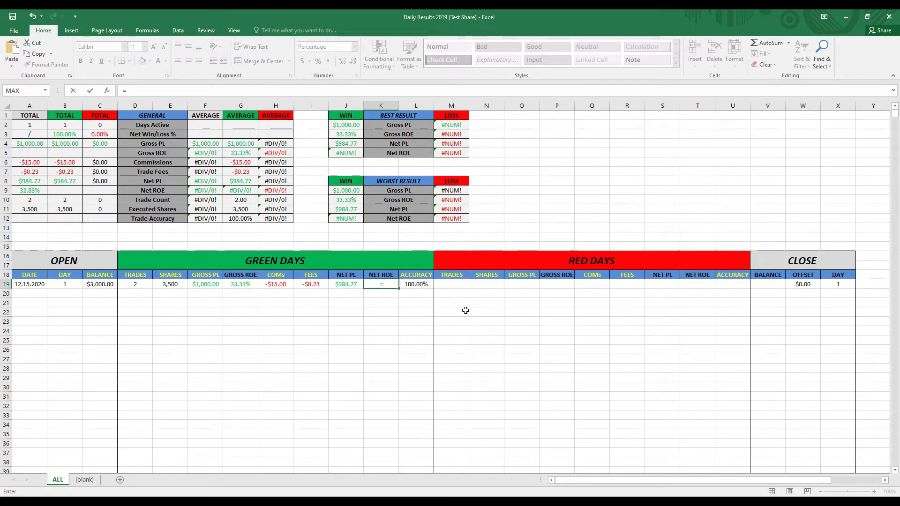
text(j19)
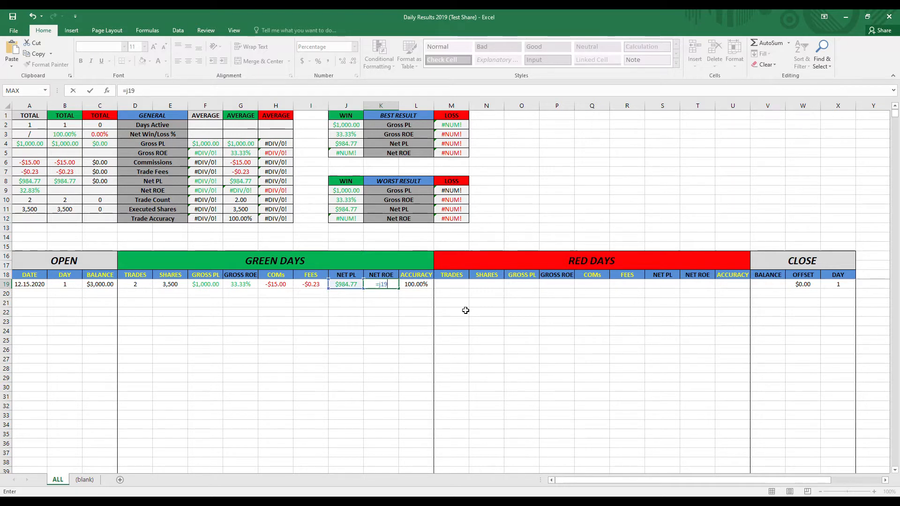
text(/c19)
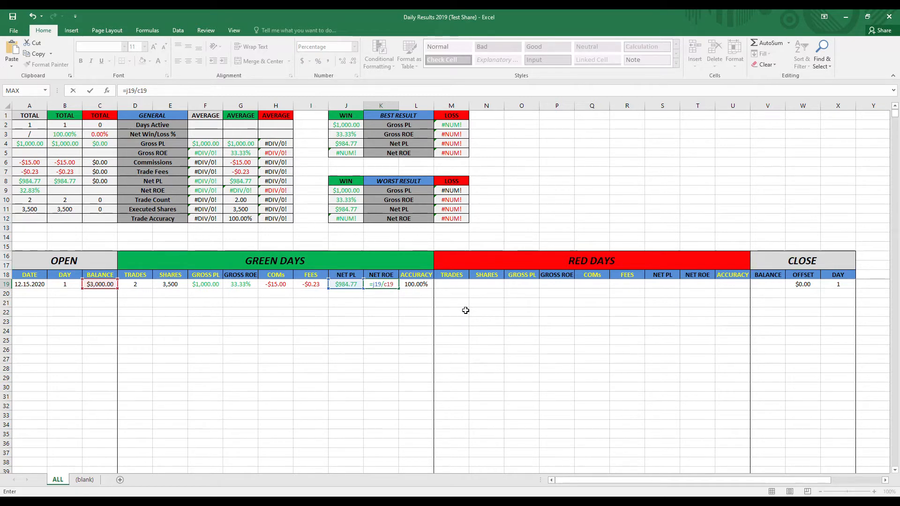
key(Return)
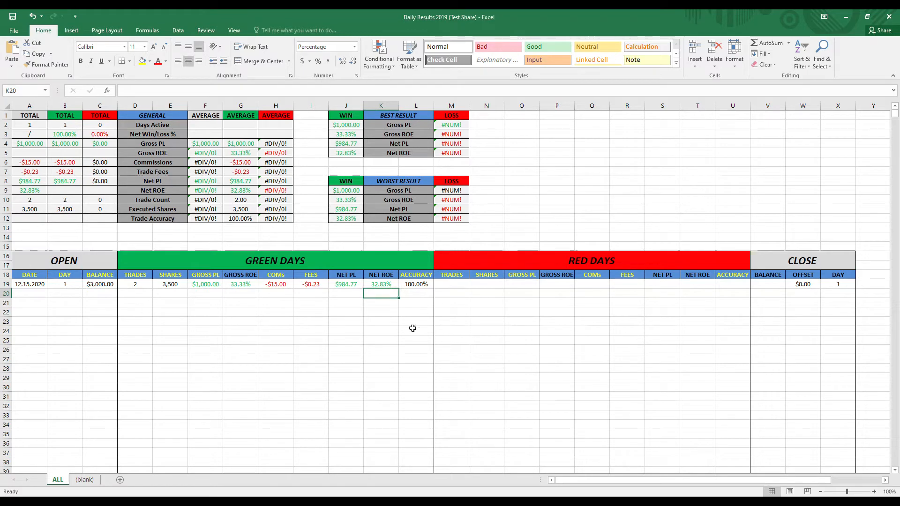
click(375, 337)
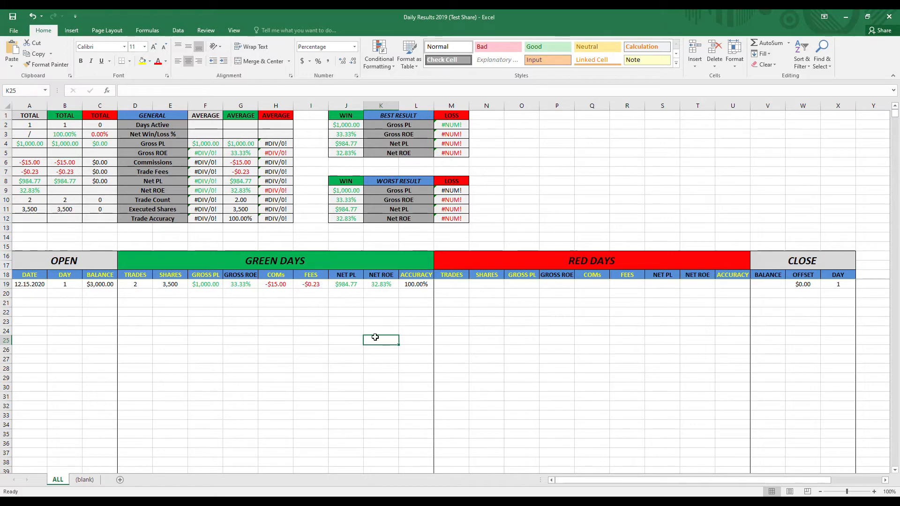
drag(132, 283, 727, 291)
click(389, 339)
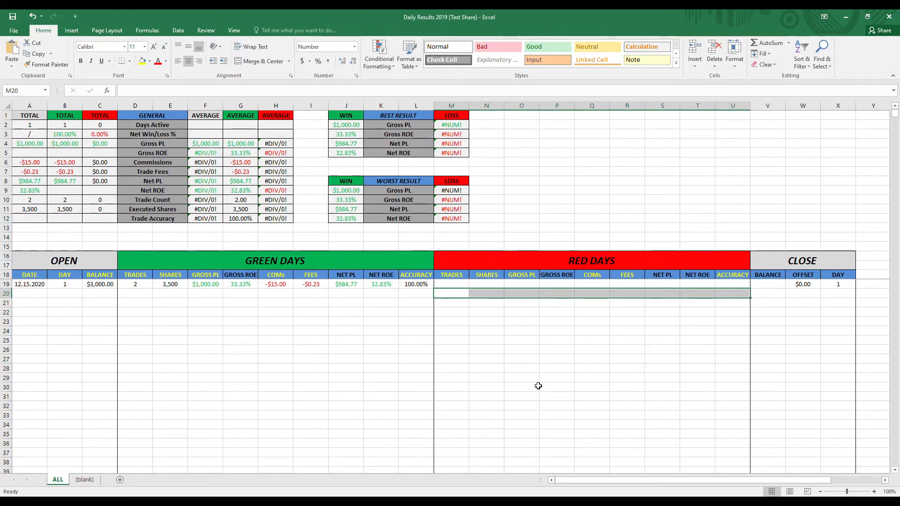
click(768, 292)
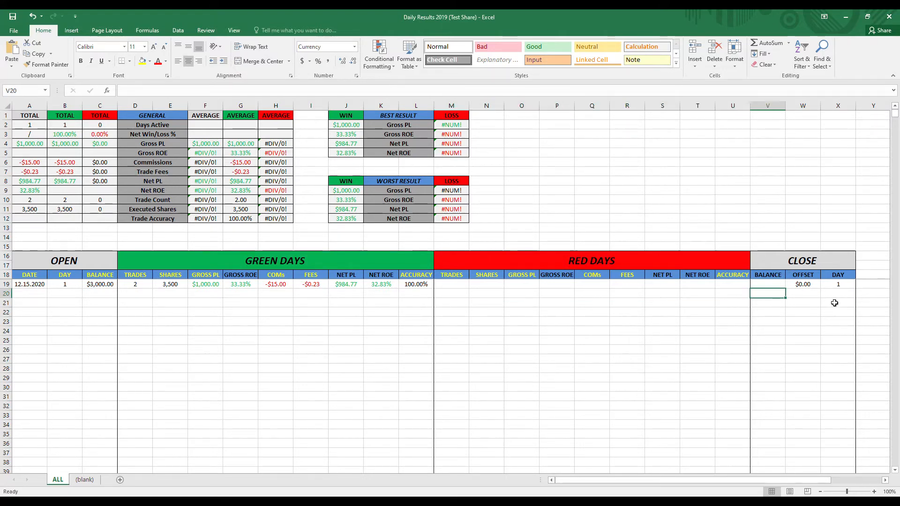
- Link the Close section's day in X19 to the opening day with the formula =B19
click(774, 261)
drag(767, 276, 836, 275)
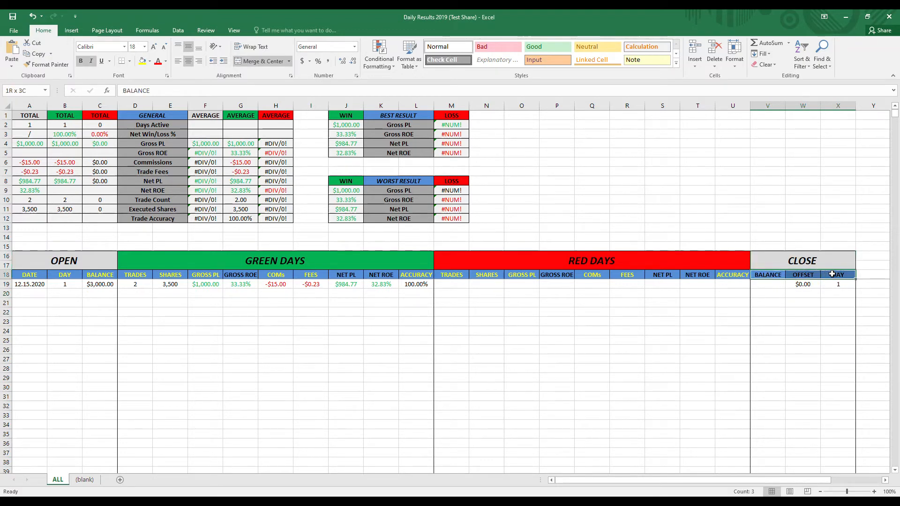
click(771, 286)
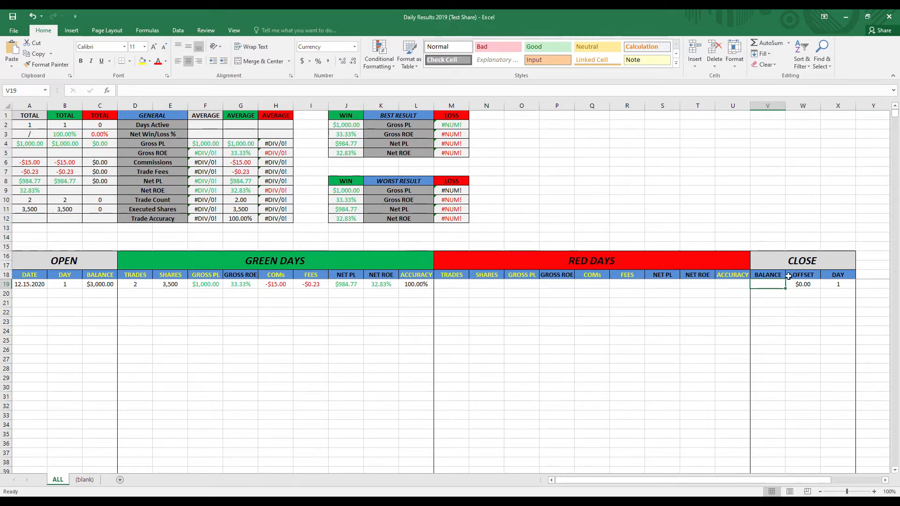
click(839, 286)
text(=B19)
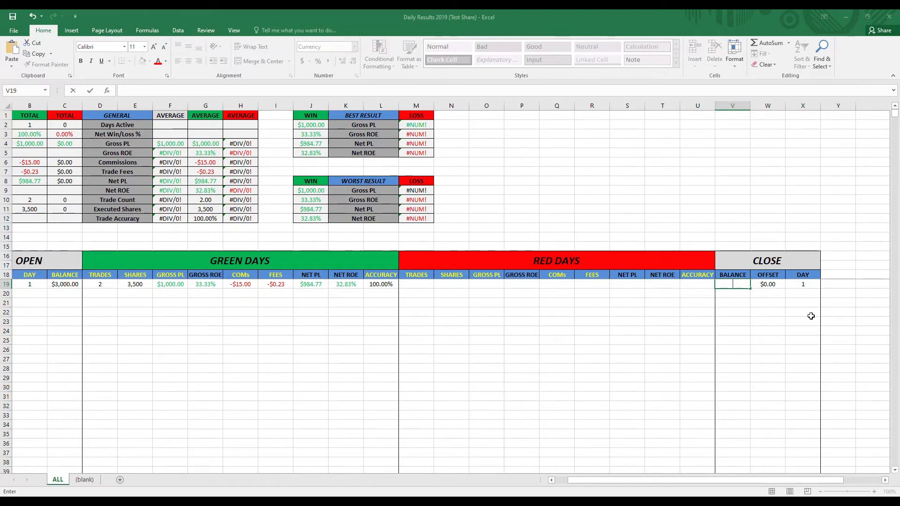
- Calculate the closing balance in V19 with the formula =C19+(J19+S19)
text(=)
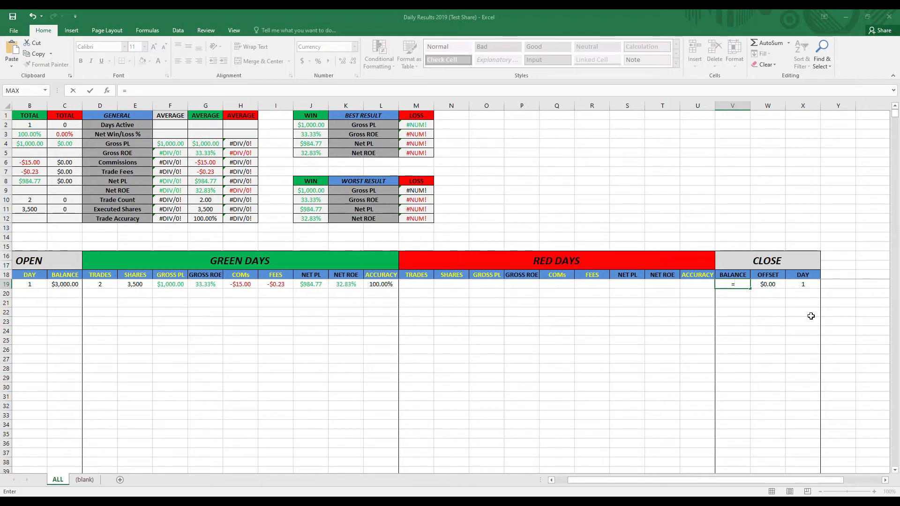
text(c19)
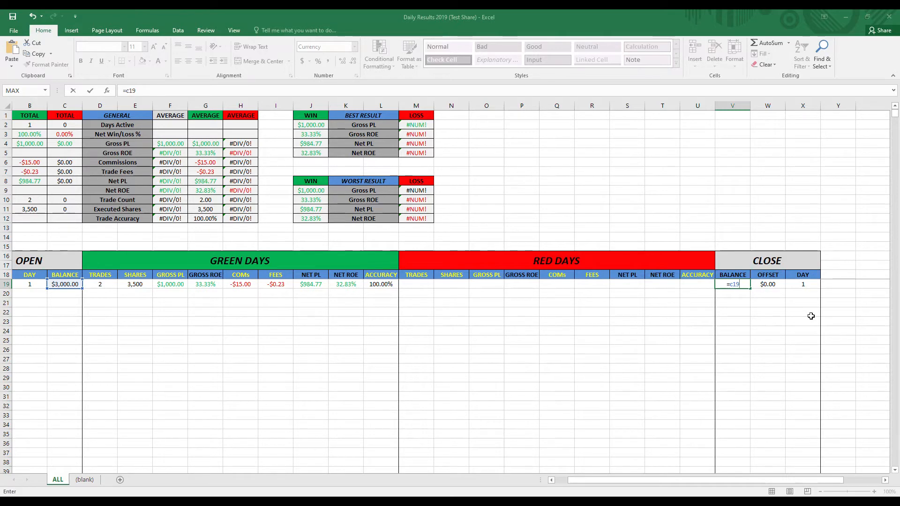
text(+()
text(j19)
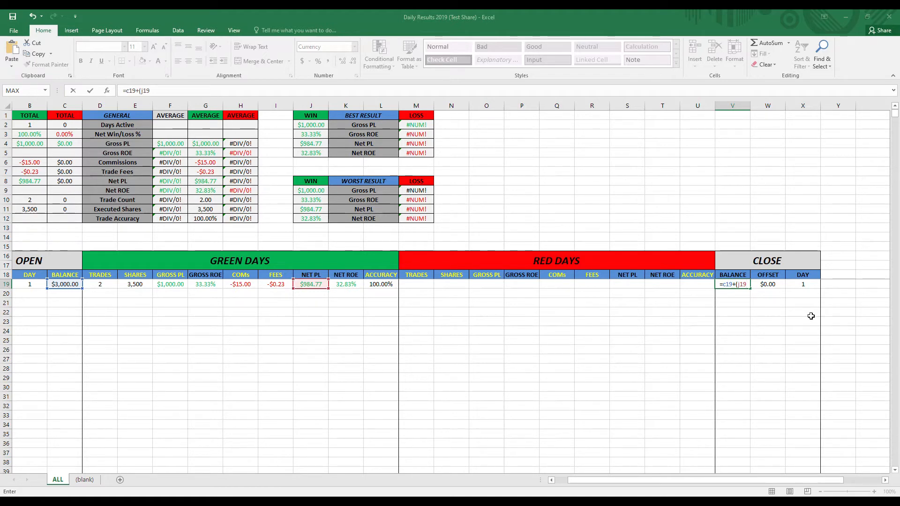
text(+s19))
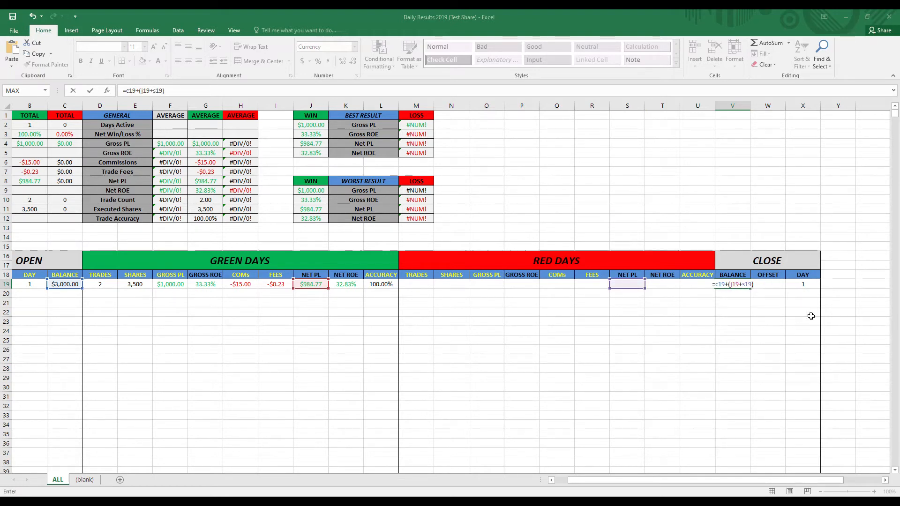
key(ctrl+Return)
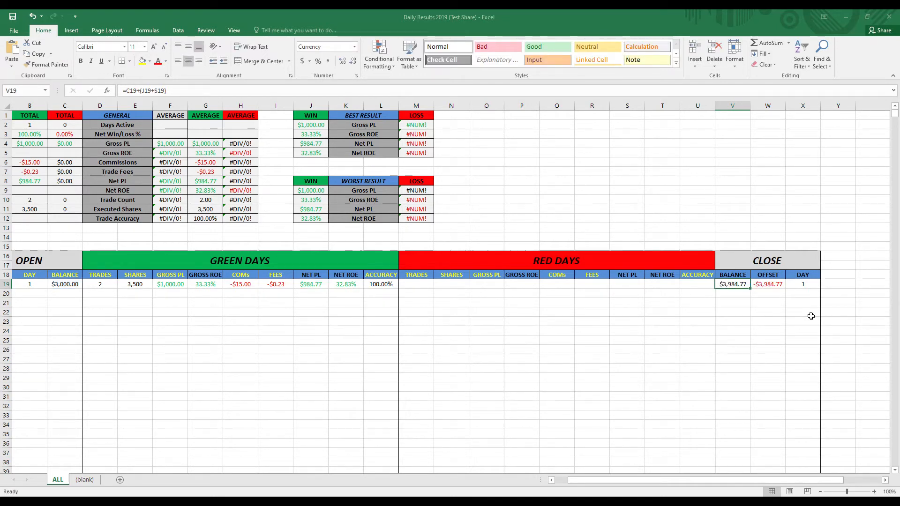
- Examine the offset formula in W19 and the cells it refers to
key(Right)
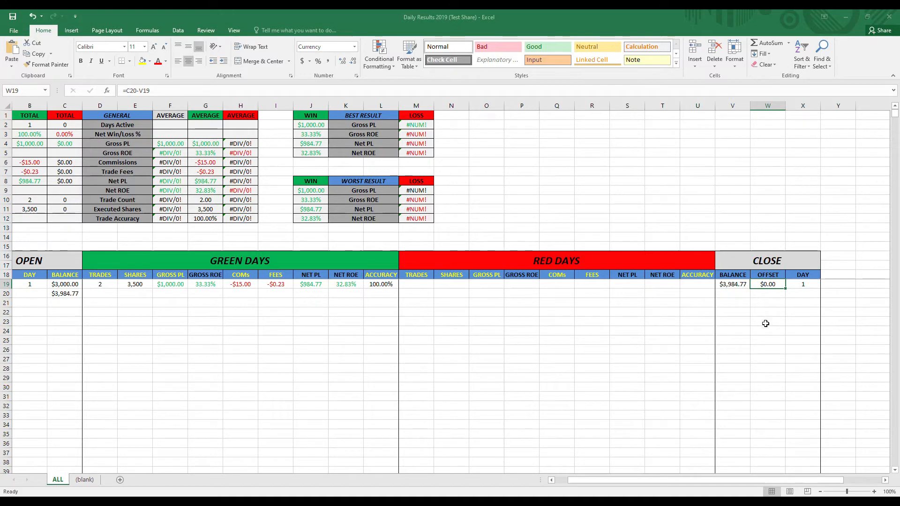
drag(773, 284, 787, 360)
double_click(772, 285)
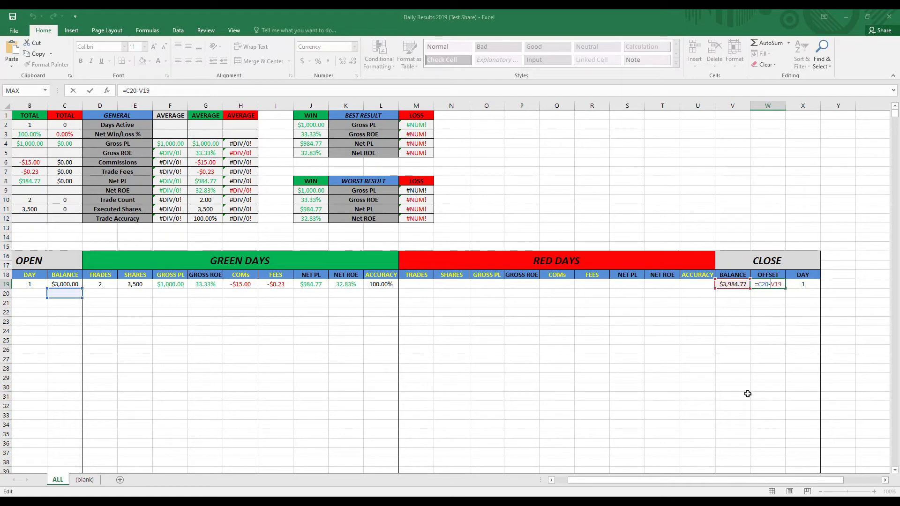
key(Return)
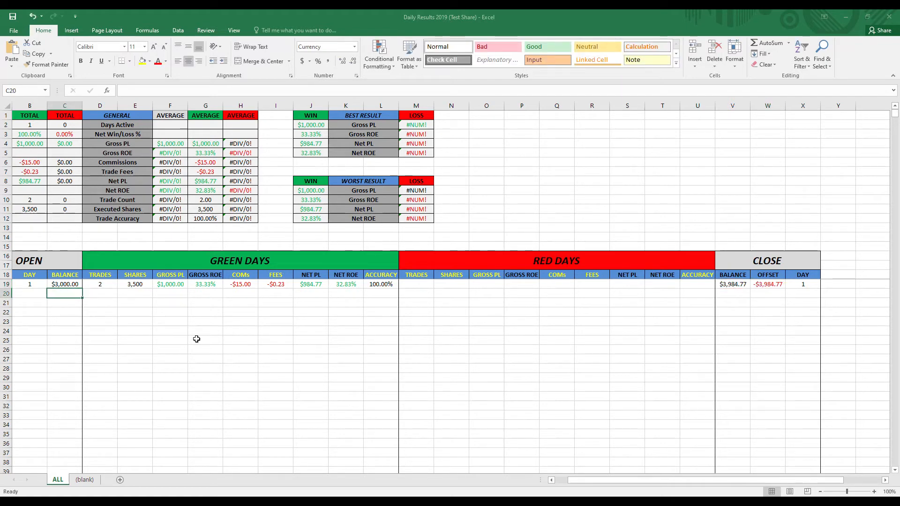
- Enter 3984.77 as the second day's opening balance in C20 and check the offset formula in W19 against it
text(3,984.77)
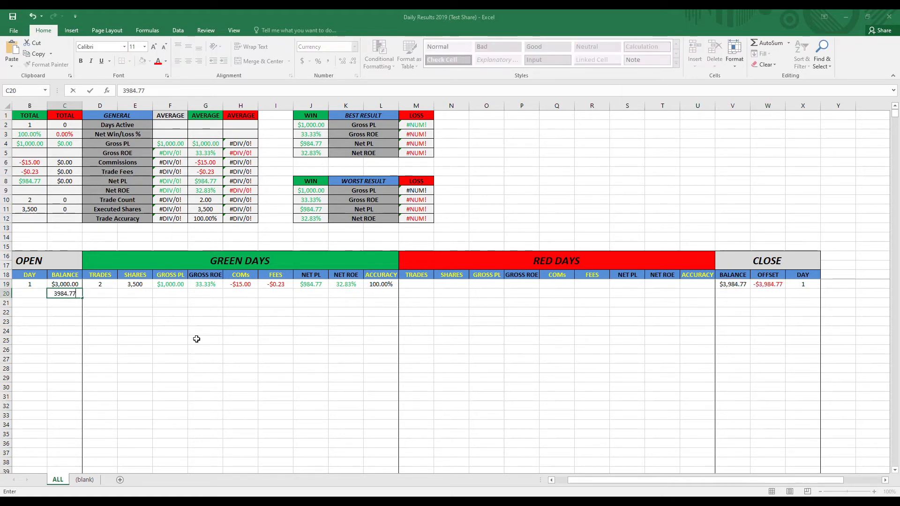
key(Tab)
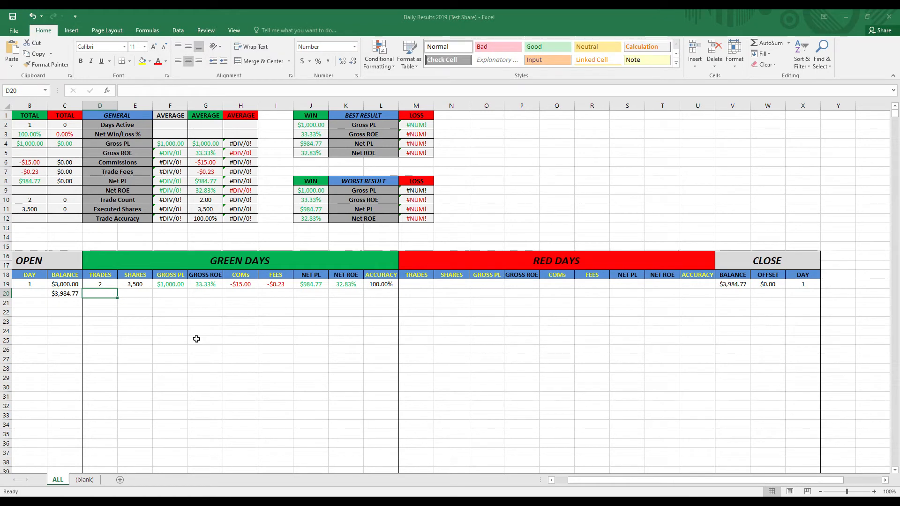
double_click(774, 284)
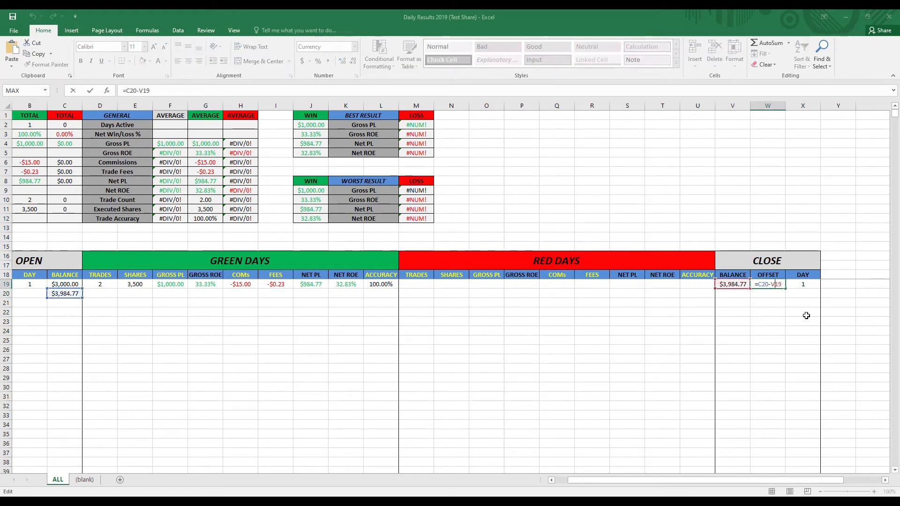
key(Tab)
key(Down)
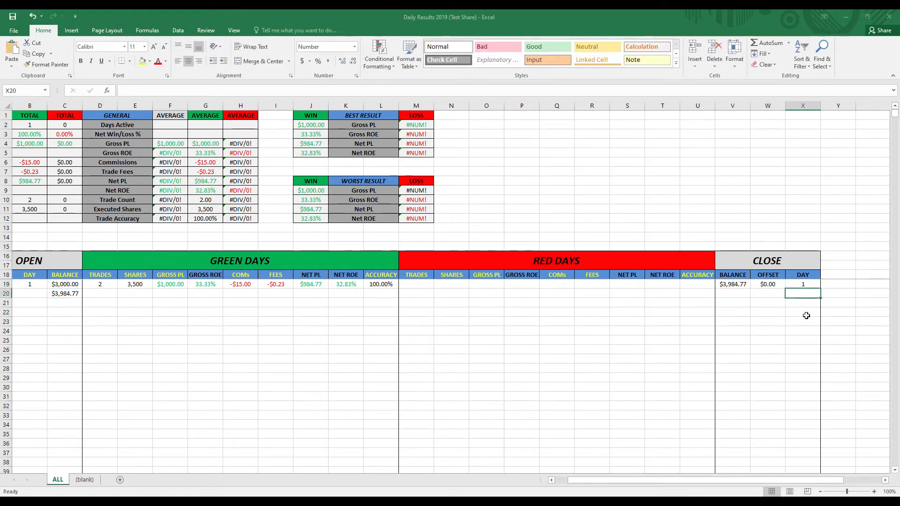
key(Left)
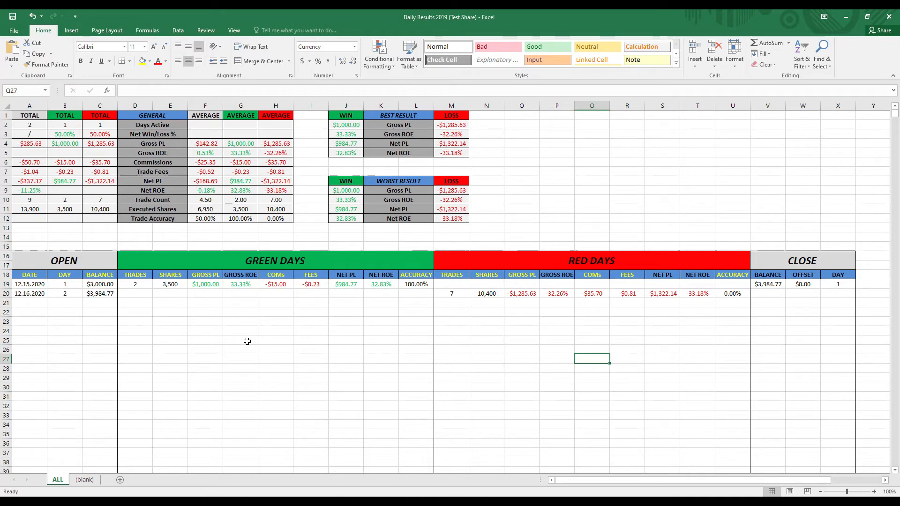
- Examine the second day's row 20 entries under Red Days, from gross PL to accuracy, against the first day's Green Days entries
drag(30, 292, 741, 295)
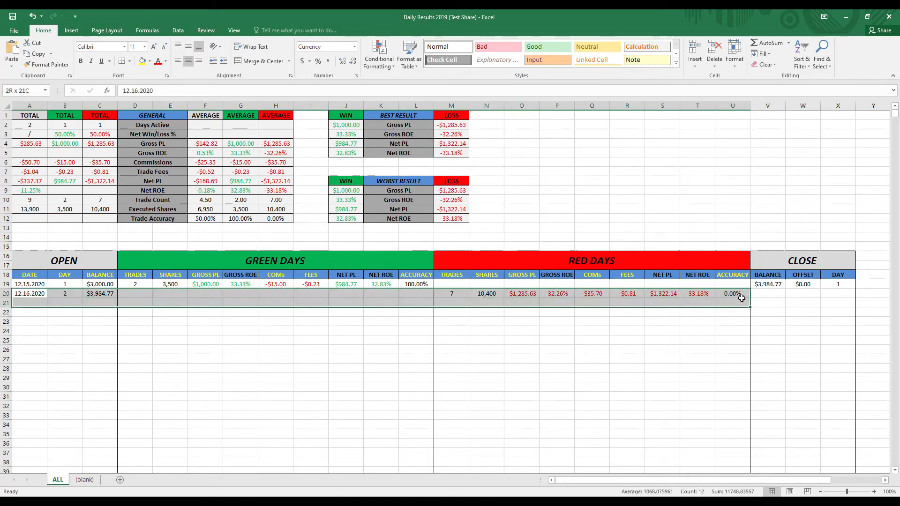
click(558, 377)
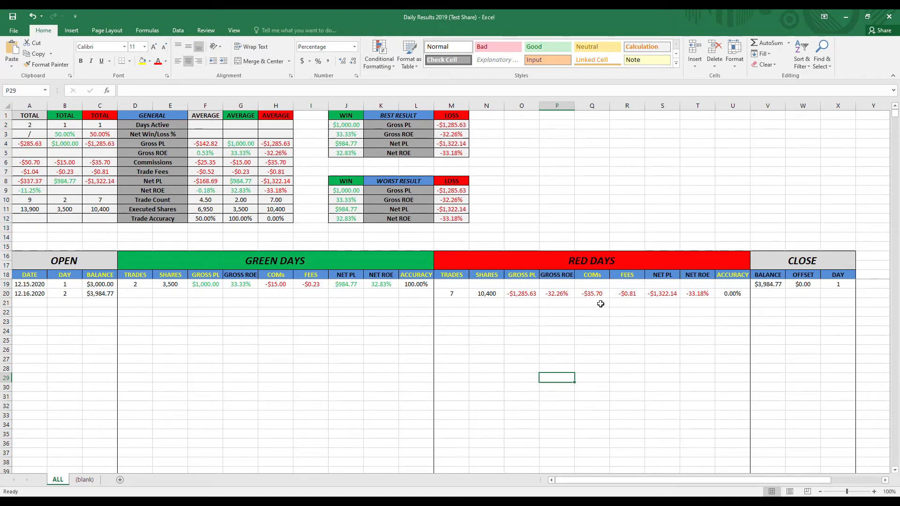
click(517, 304)
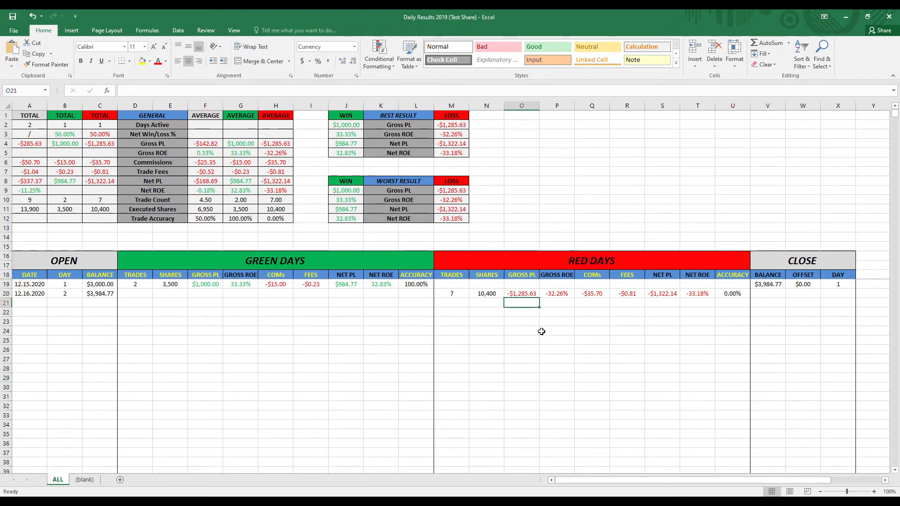
click(211, 284)
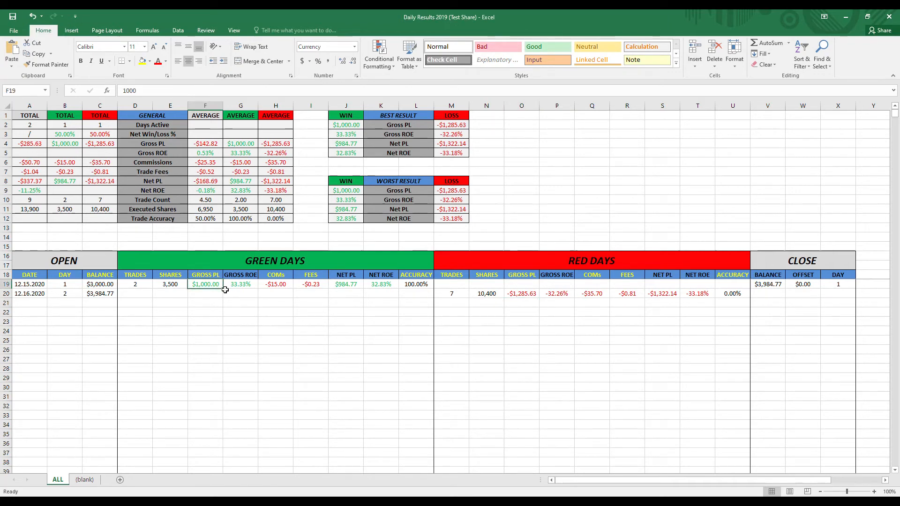
click(211, 296)
click(554, 395)
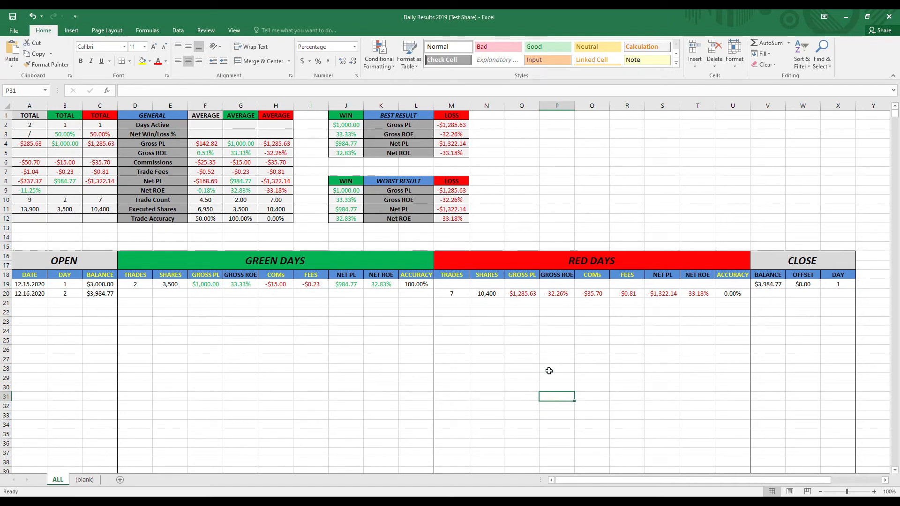
click(737, 294)
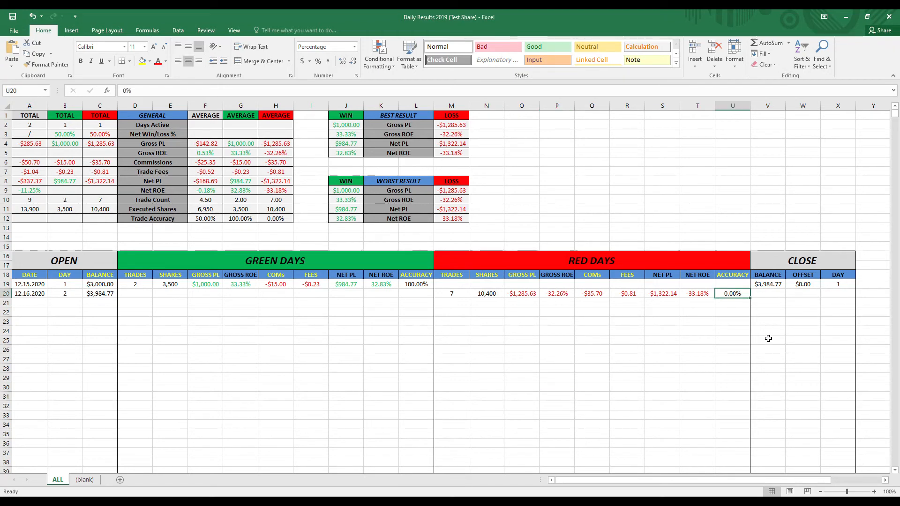
click(771, 321)
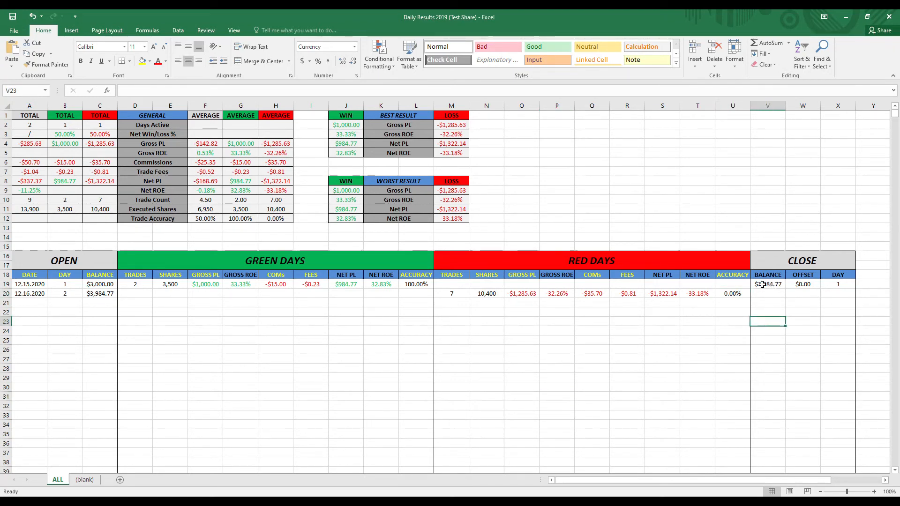
- Fill the Close balance, offset and day formulas from V19:X19 down to row 20 and check the copied formulas
drag(764, 283, 839, 284)
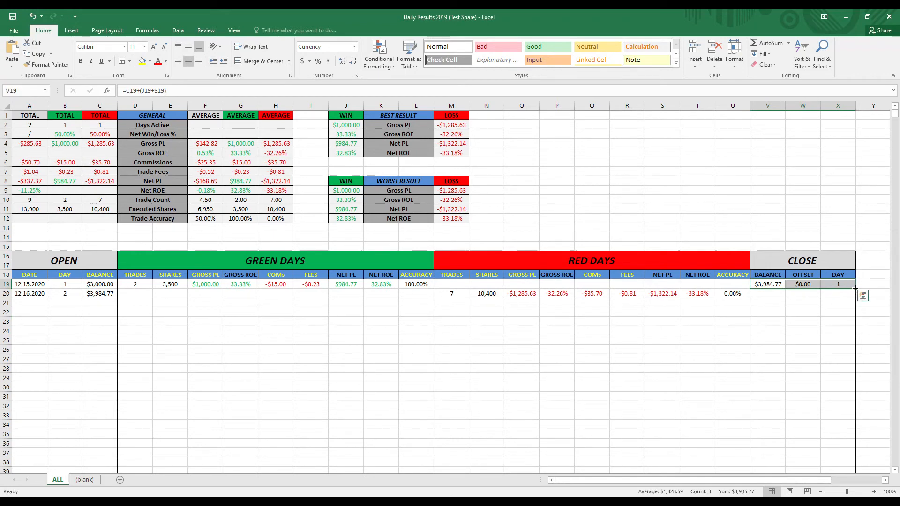
drag(855, 289, 855, 296)
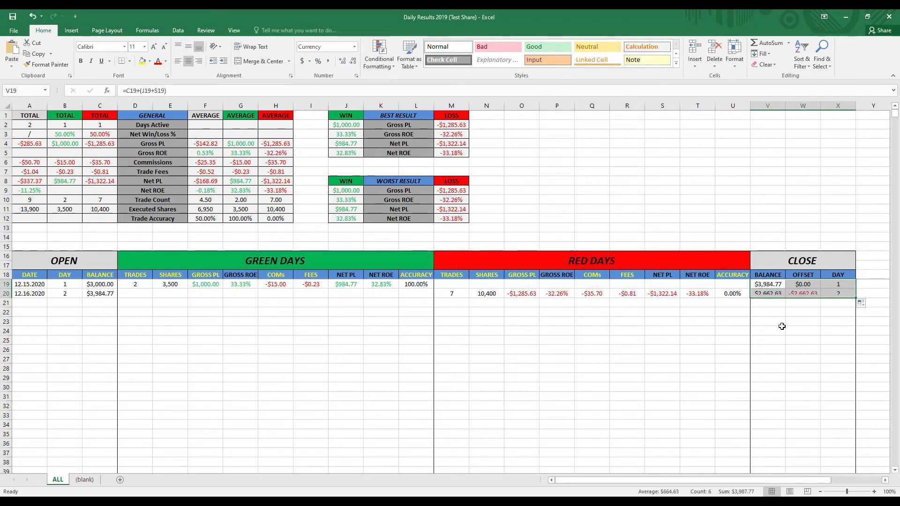
click(771, 331)
click(776, 295)
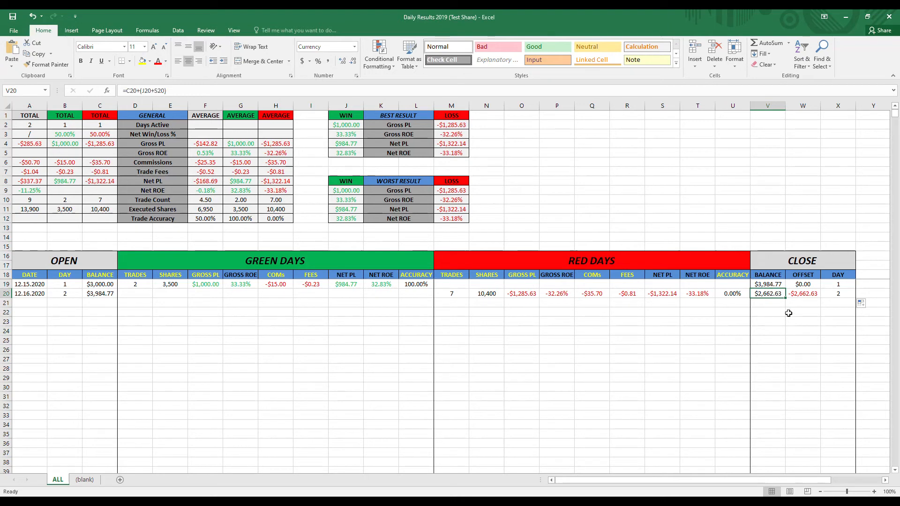
click(836, 311)
double_click(798, 286)
key(Tab)
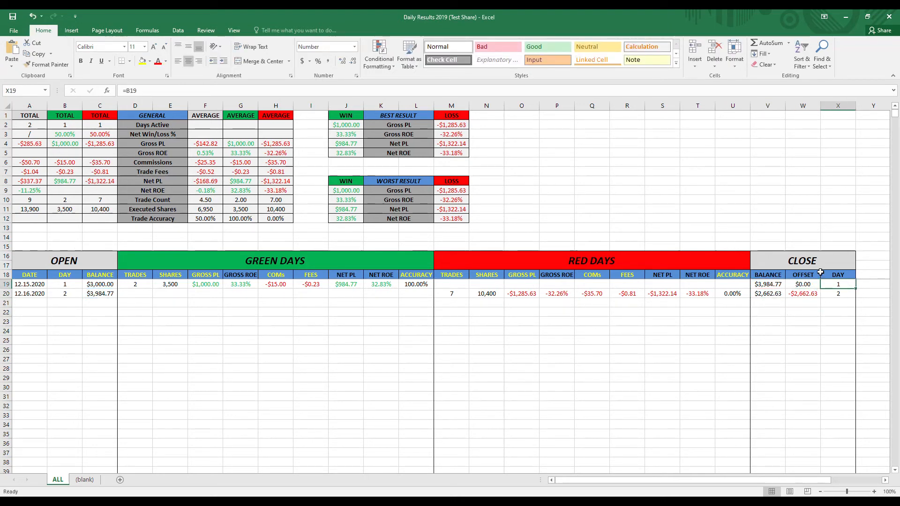
- Fill the Green Days gross ROE formula from G19 down to G28 and compare the formulas in G25 and G19
click(304, 286)
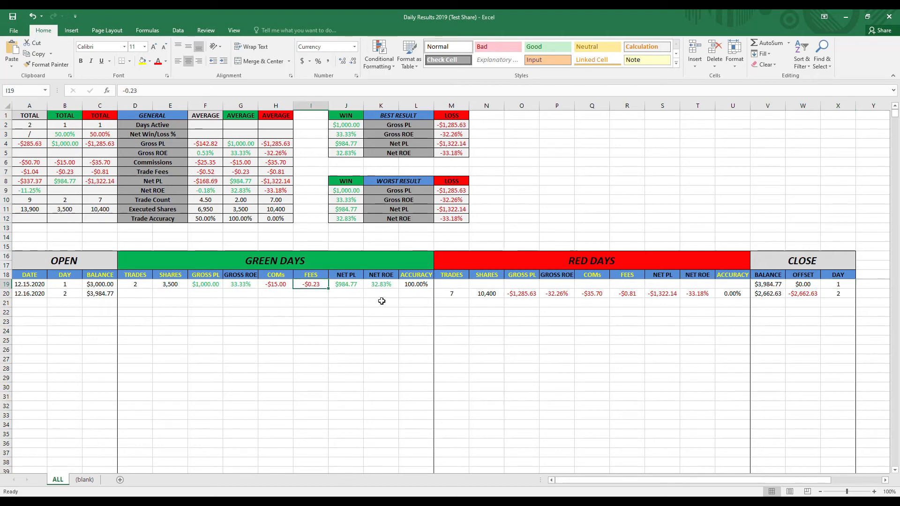
click(243, 286)
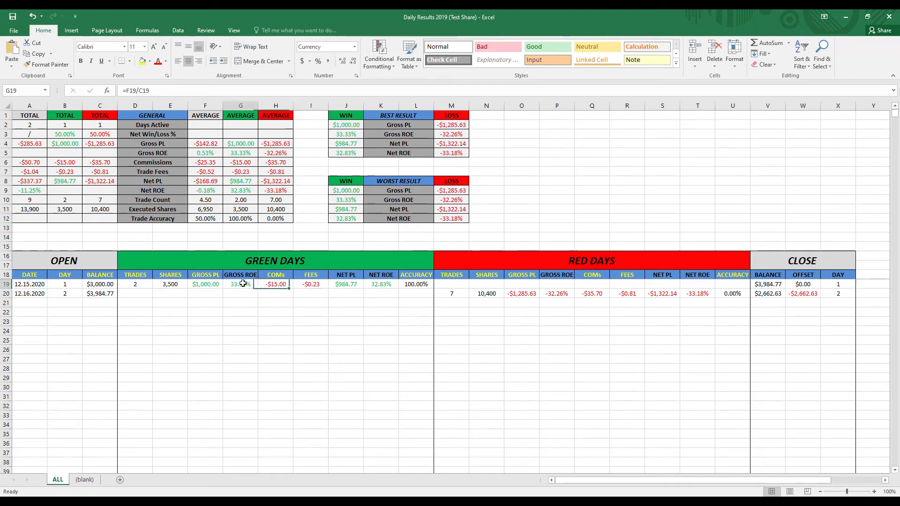
drag(261, 287, 259, 372)
key(Down)
key(Down)
double_click(234, 336)
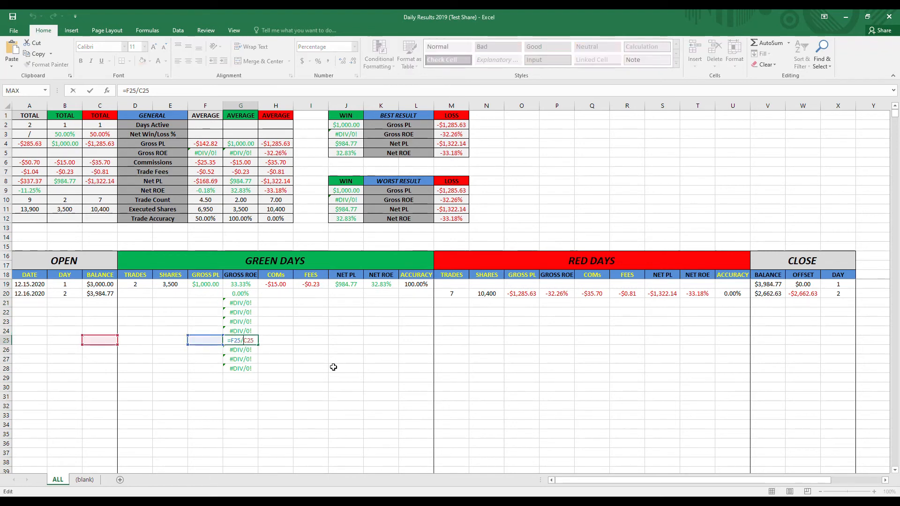
double_click(248, 285)
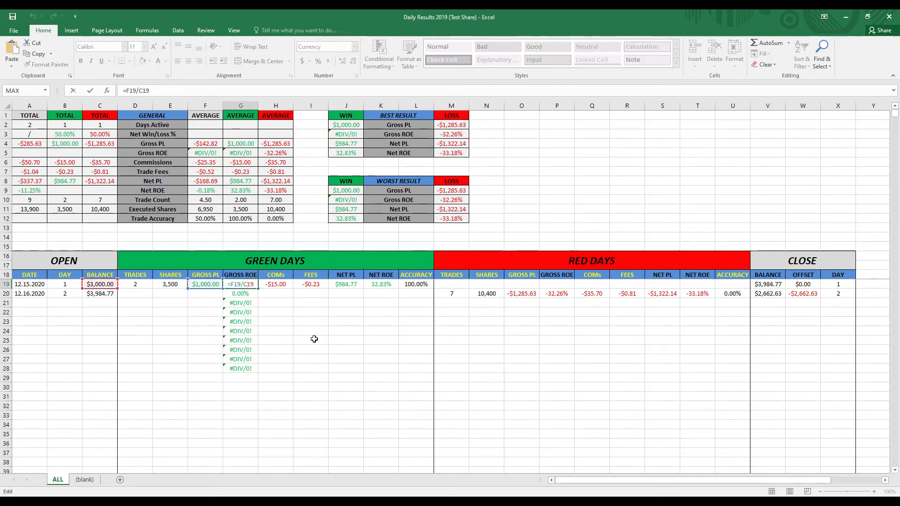
click(608, 400)
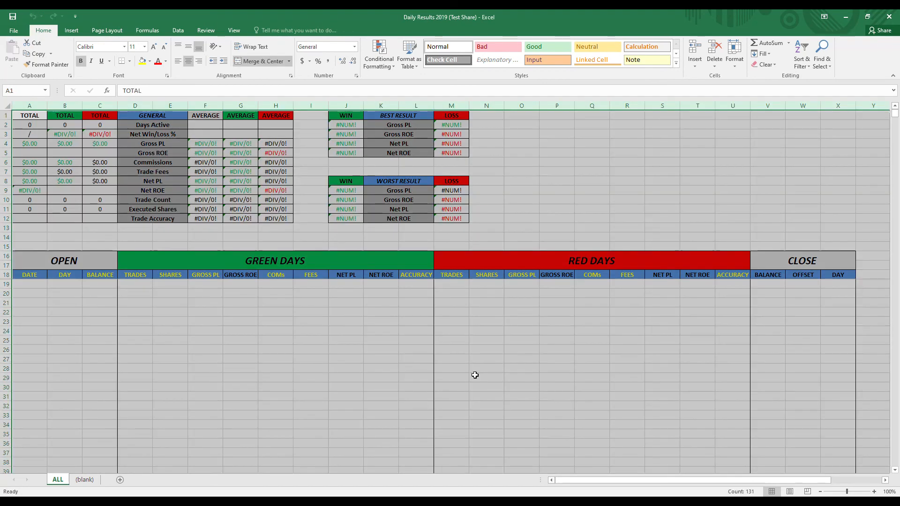
- Copy the blank template's columns from the ALL sheet into a new worksheet and check the Red Days average trade fees formula in H7
click(475, 375)
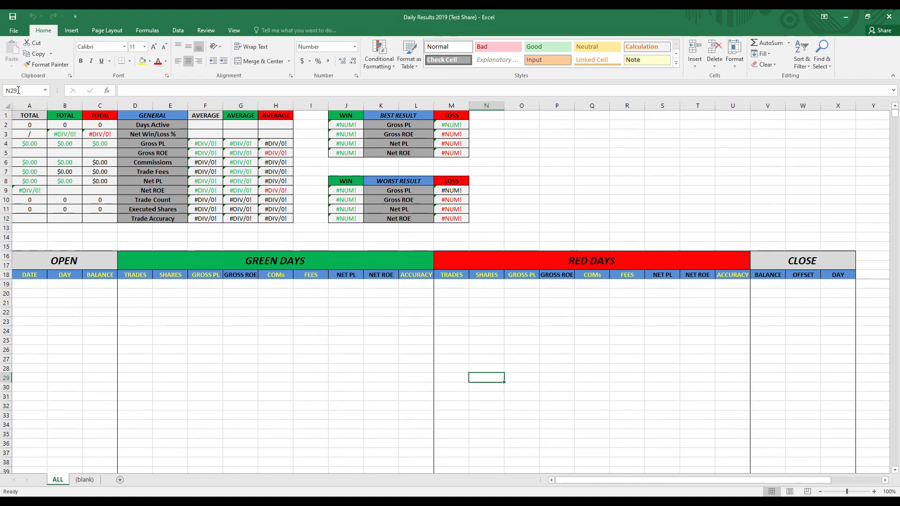
drag(25, 106, 839, 105)
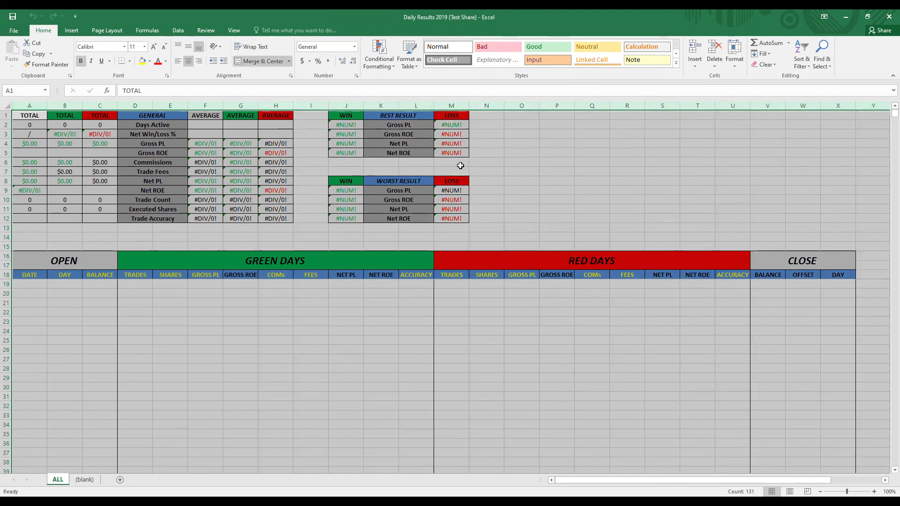
right_click(589, 106)
click(611, 157)
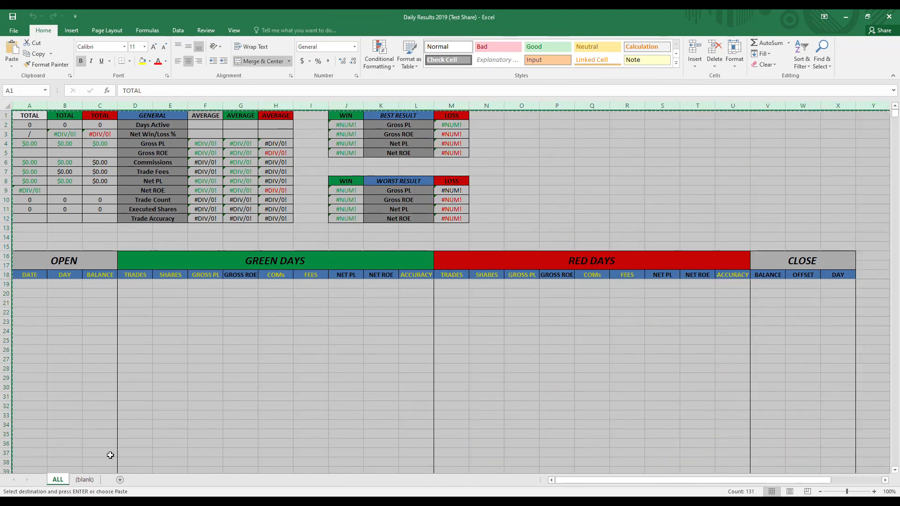
click(120, 480)
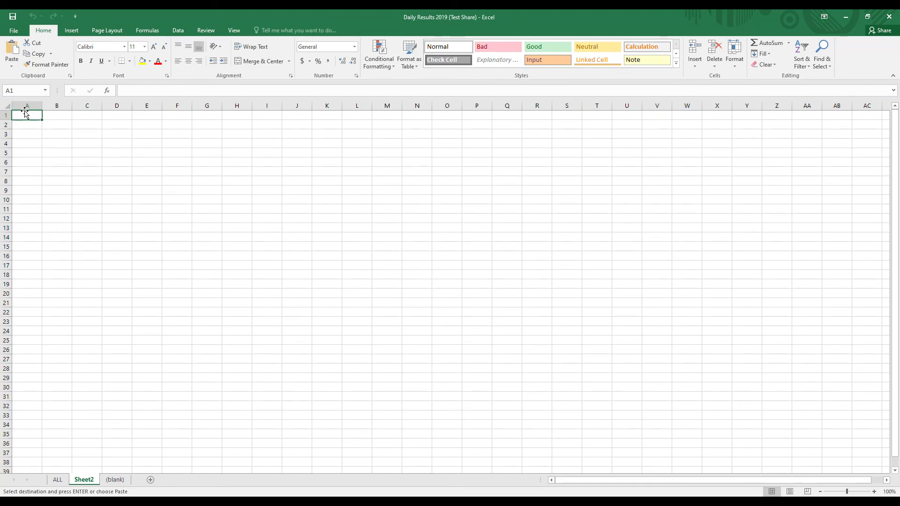
key(ctrl+v)
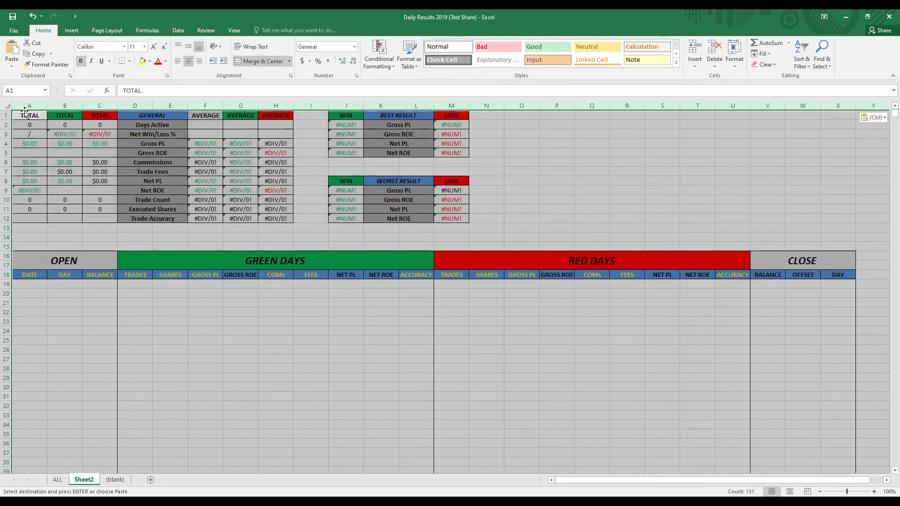
click(317, 306)
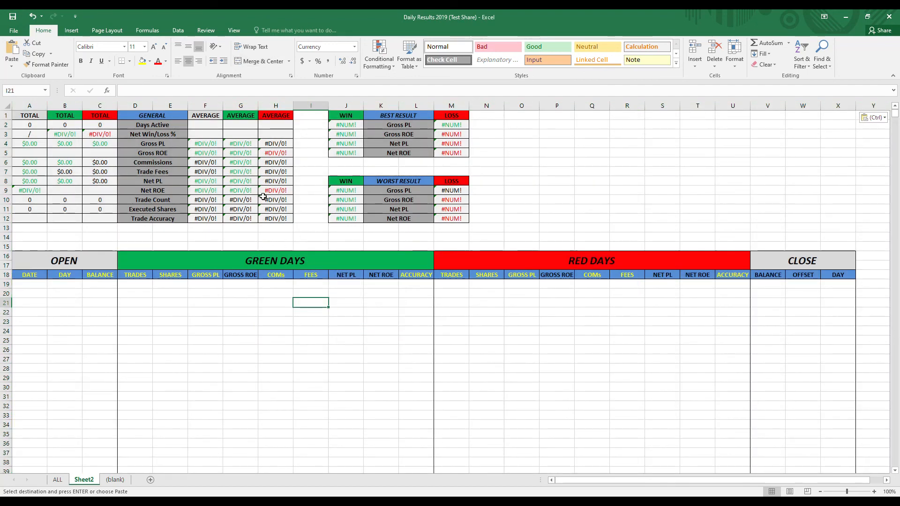
double_click(272, 173)
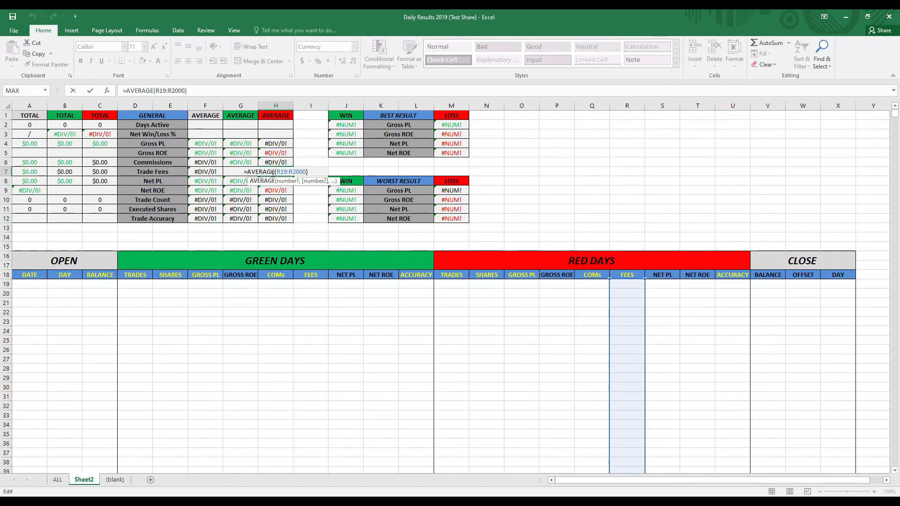
key(Escape)
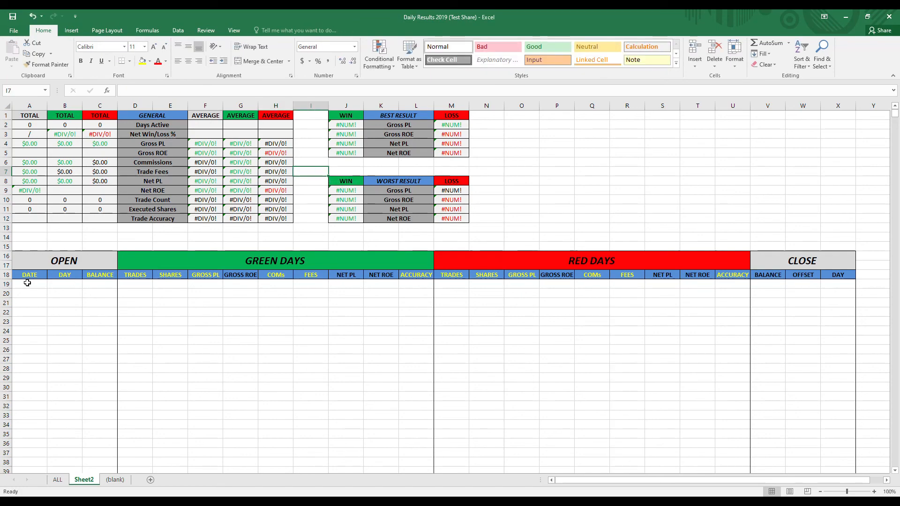